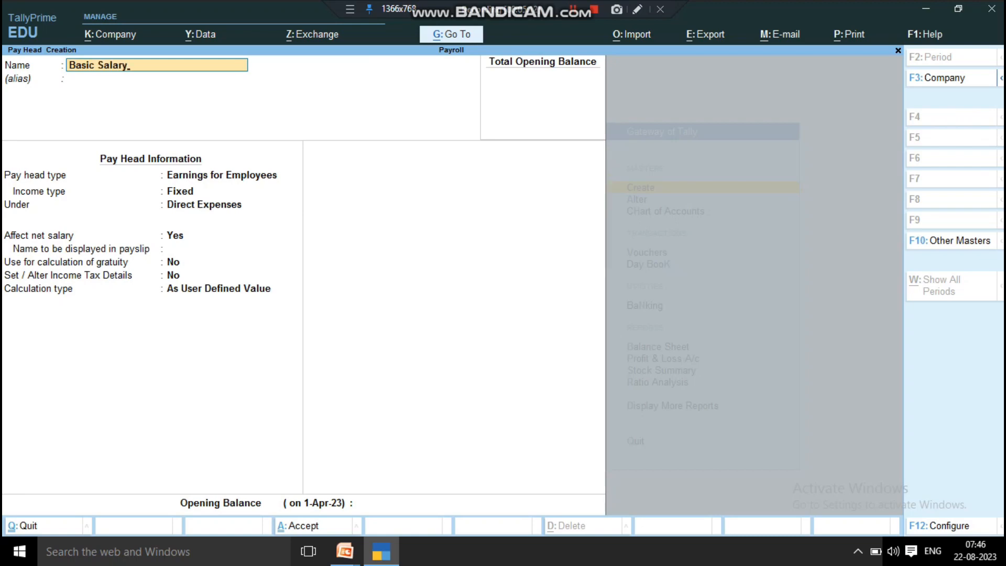
- Accept Basic Salary as the pay head name without an alias and review the available pay head types
{"action": "key", "text": "Return"}
{"action": "key", "text": "Return"}
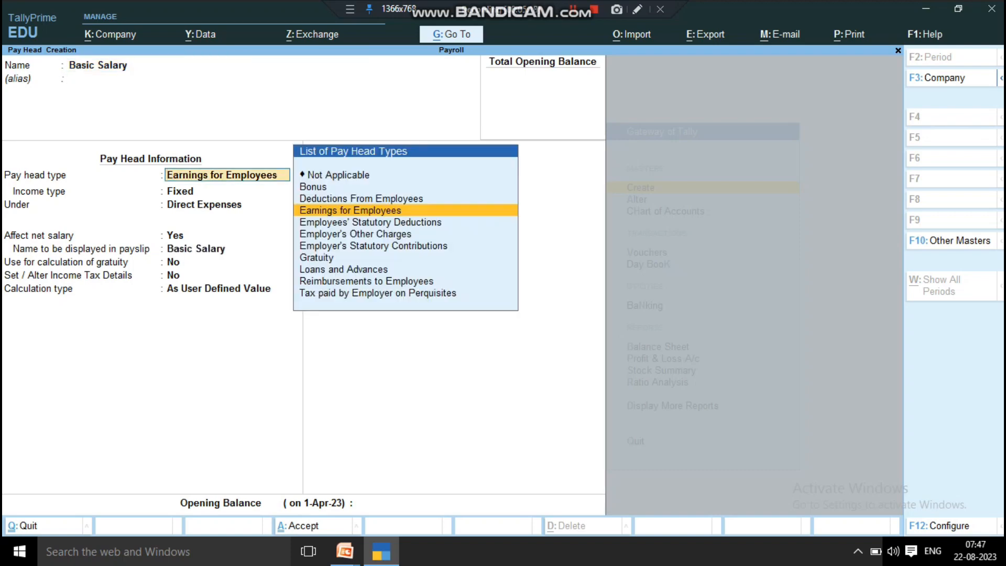
{"action": "key", "text": "Up"}
{"action": "key", "text": "Up"}
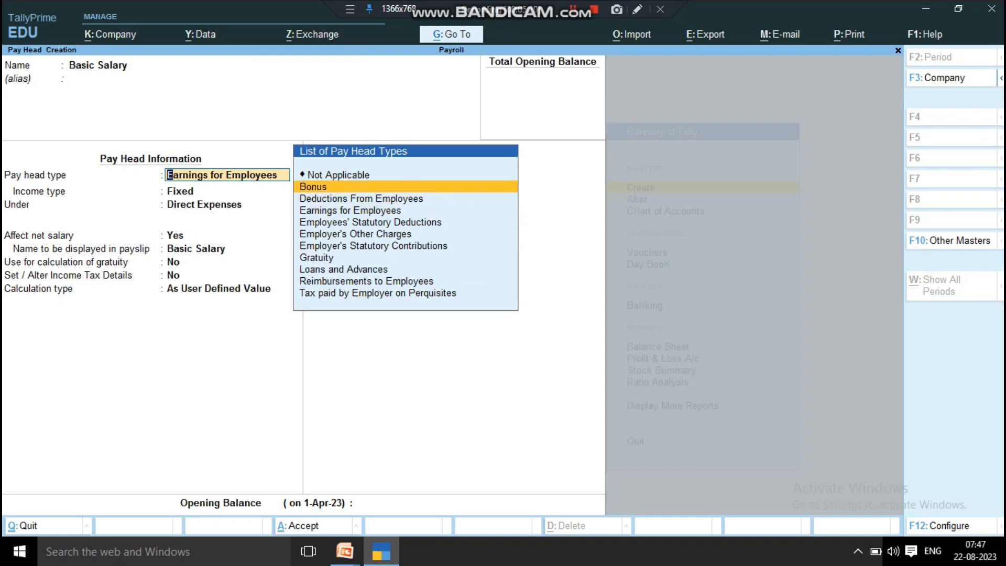
{"action": "key", "text": "Down"}
{"action": "key", "text": "Down"}
{"action": "key", "text": "Down"}
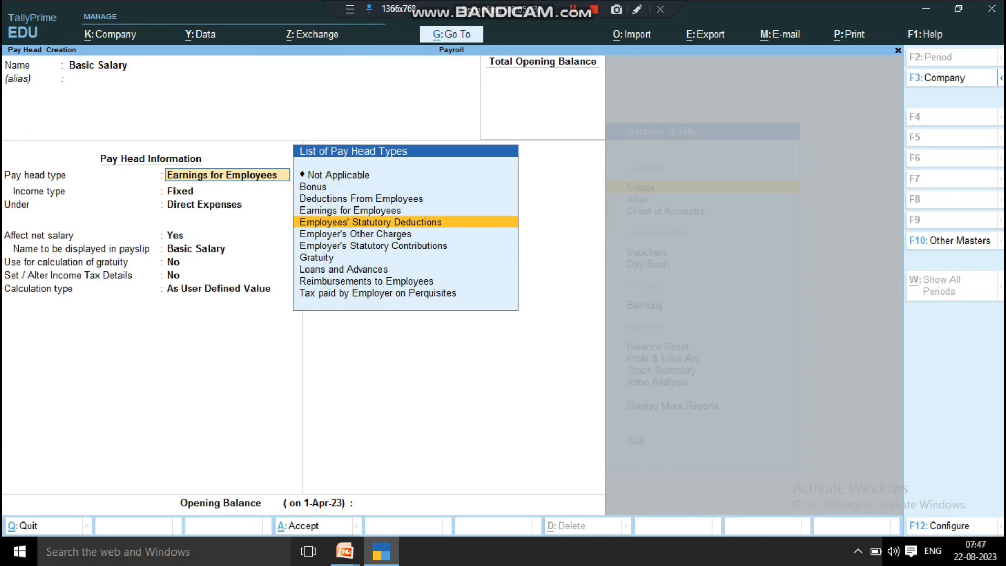
{"action": "key", "text": "Down"}
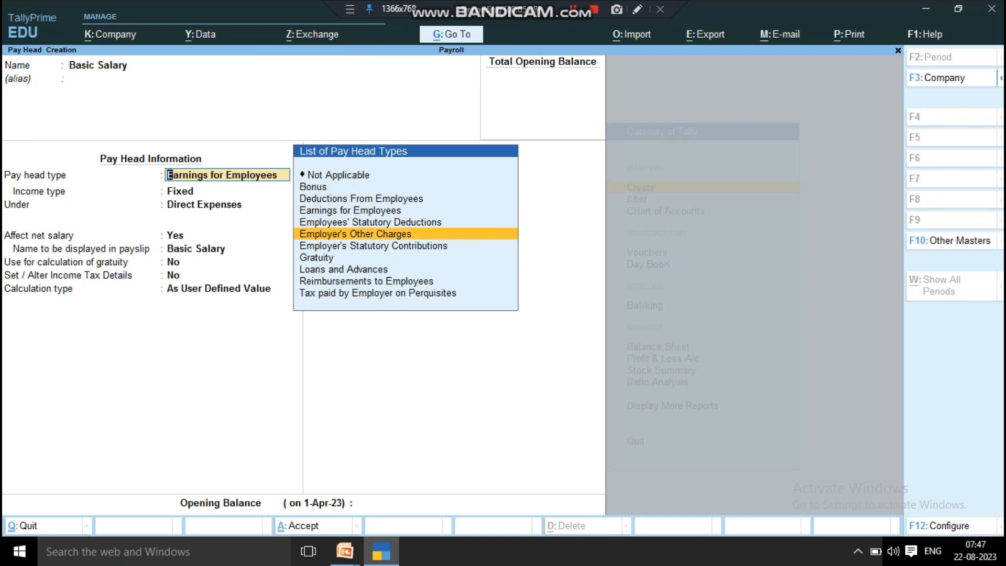
{"action": "key", "text": "Down"}
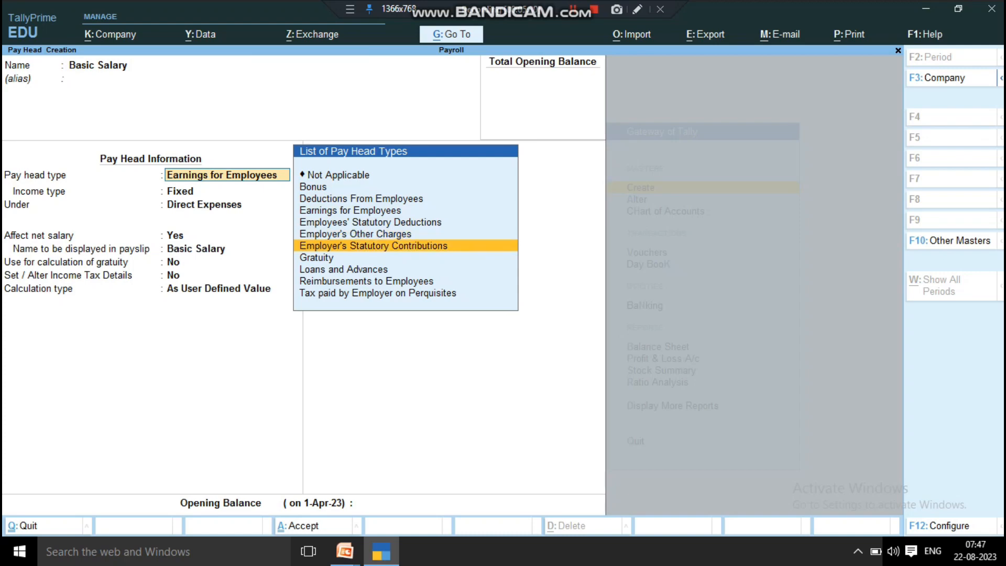
{"action": "key", "text": "Down"}
{"action": "key", "text": "Down"}
{"action": "key", "text": "Down"}
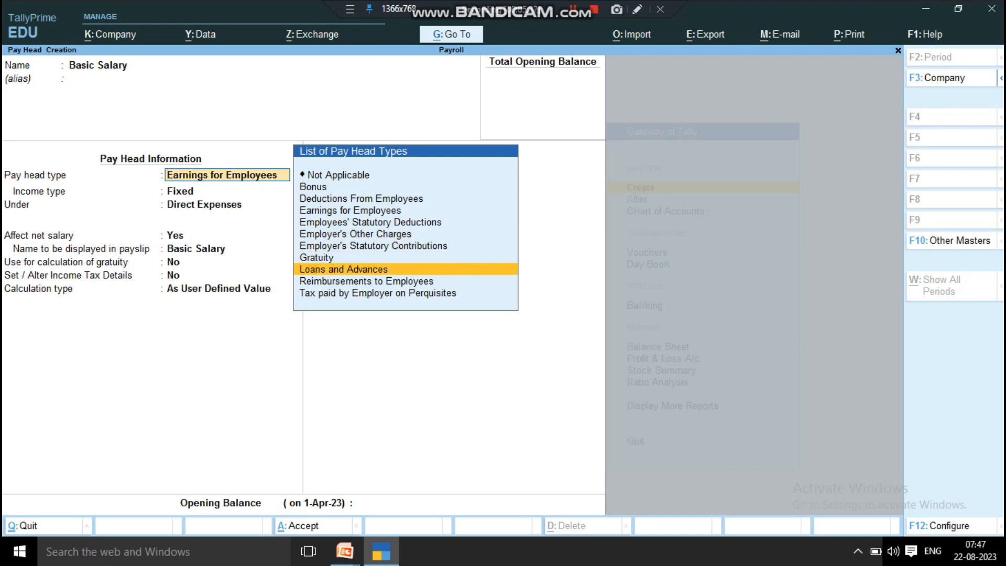
{"action": "key", "text": "Down"}
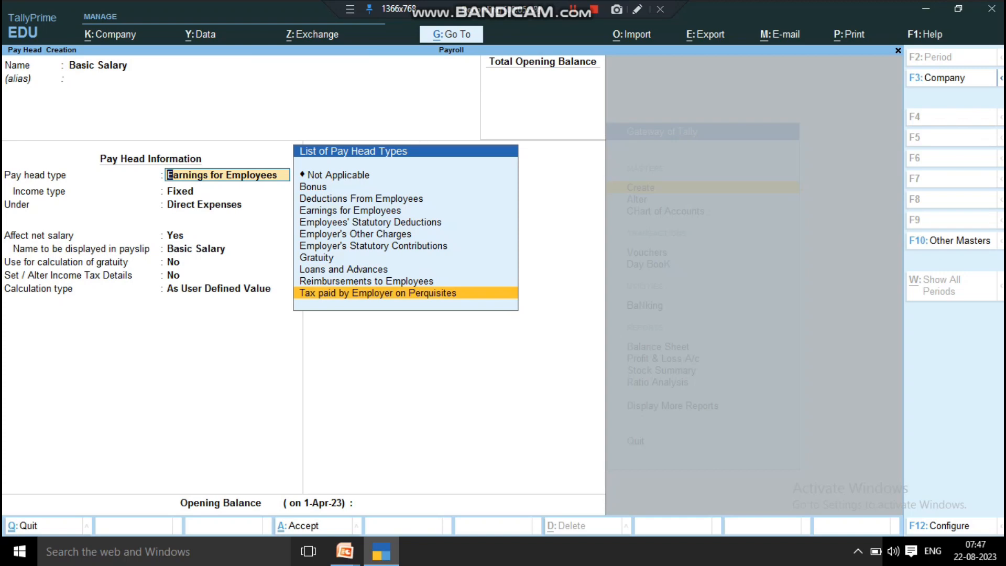
- Set the pay head type to Earnings for Employees
{"action": "key", "text": "Up"}
{"action": "key", "text": "Up"}
{"action": "key", "text": "Up"}
{"action": "key", "text": "Up"}
{"action": "key", "text": "Up"}
{"action": "key", "text": "Up"}
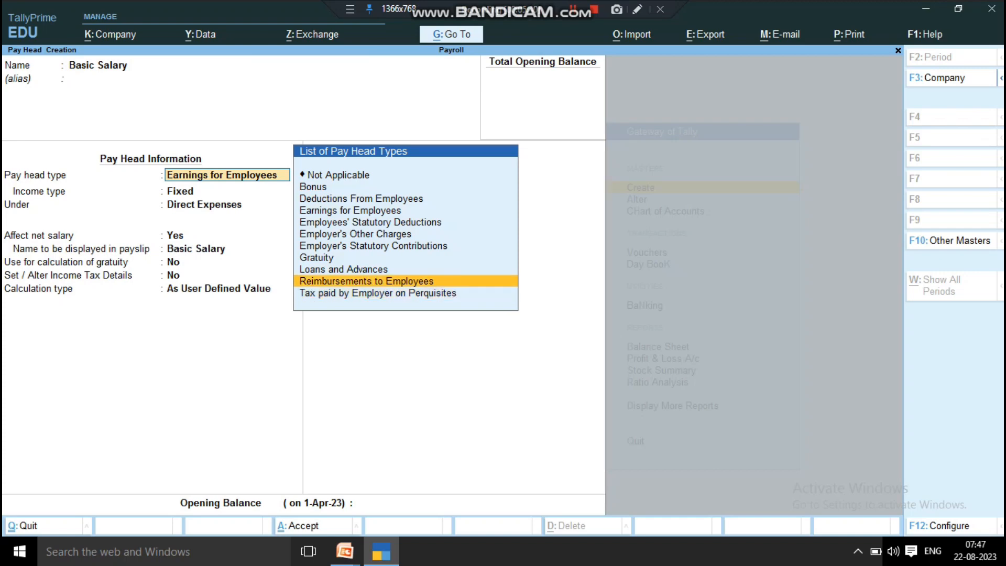
{"action": "key", "text": "Up"}
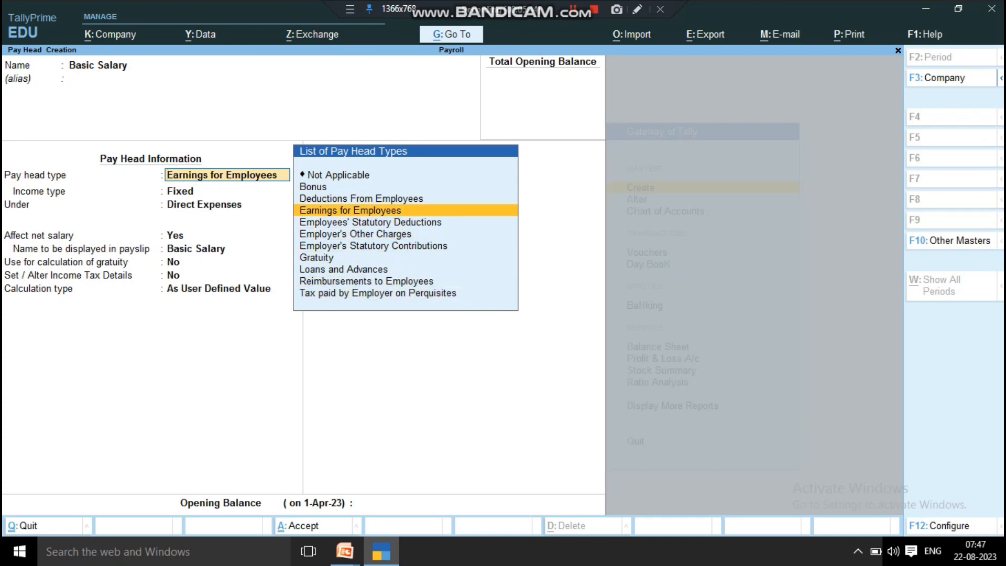
{"action": "key", "text": "Return"}
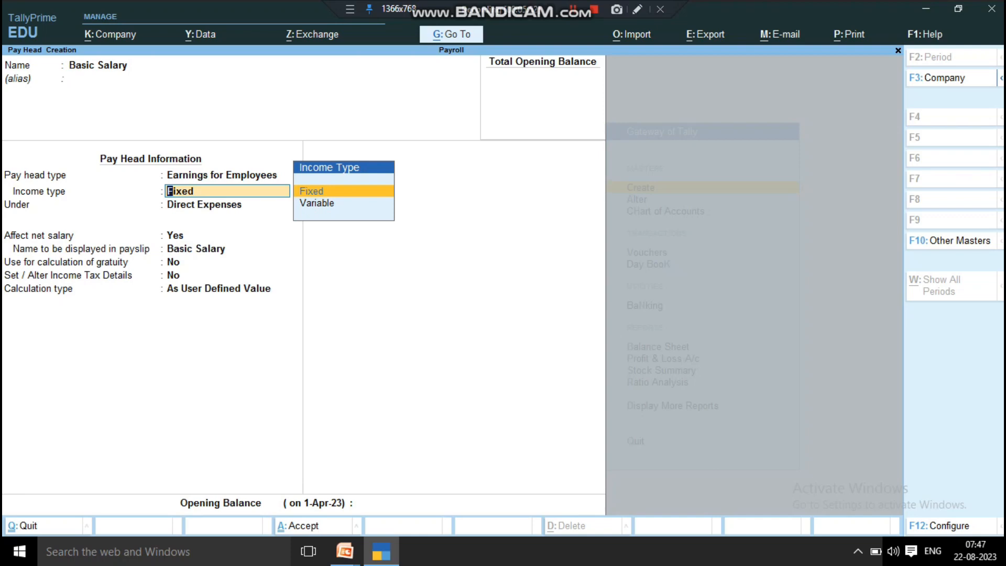
- Compare the Fixed and Variable income types and set the pay head's income type to Fixed
{"action": "key", "text": "Down"}
{"action": "key", "text": "Up"}
{"action": "key", "text": "Down"}
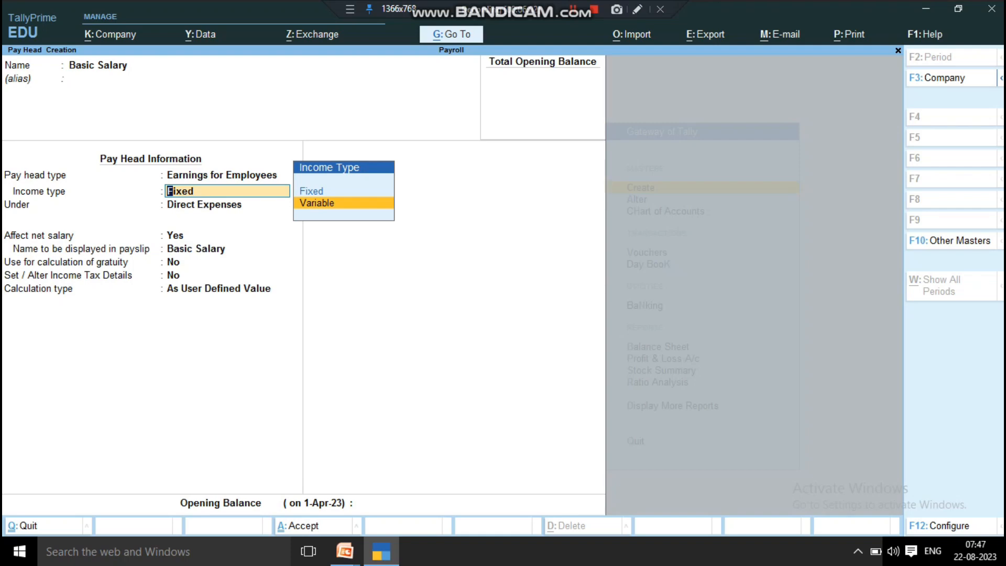
{"action": "key", "text": "Up"}
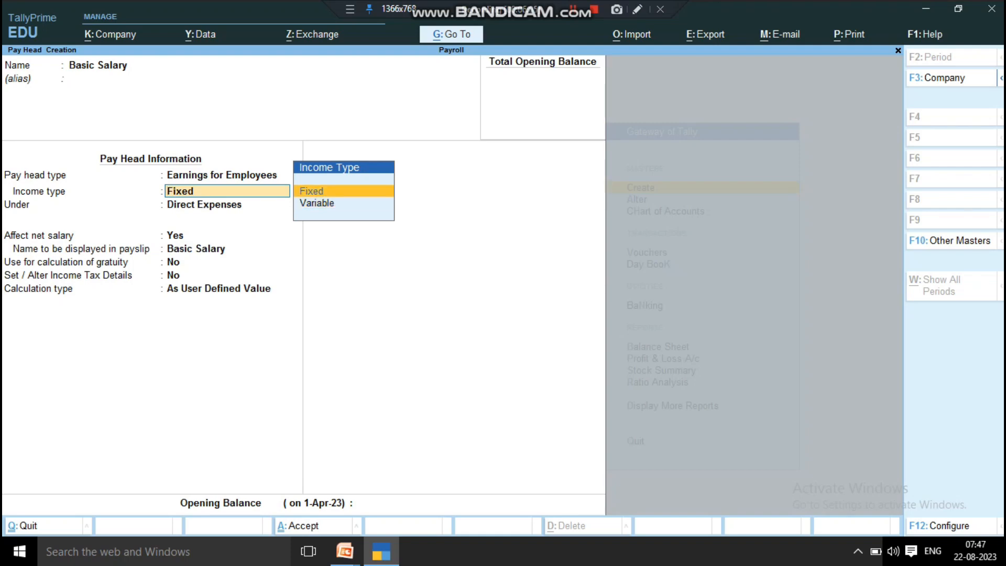
{"action": "key", "text": "Down"}
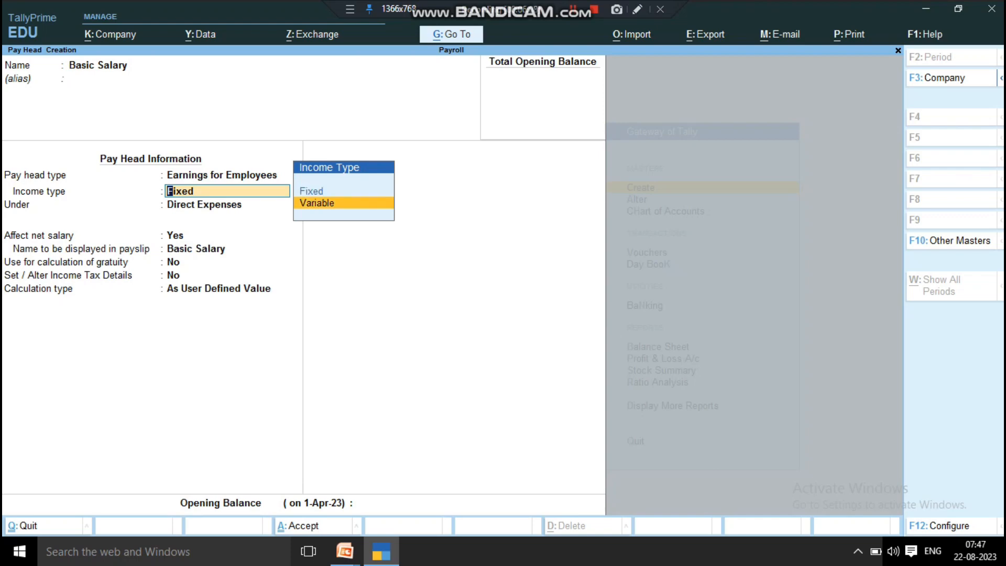
{"action": "key", "text": "Up"}
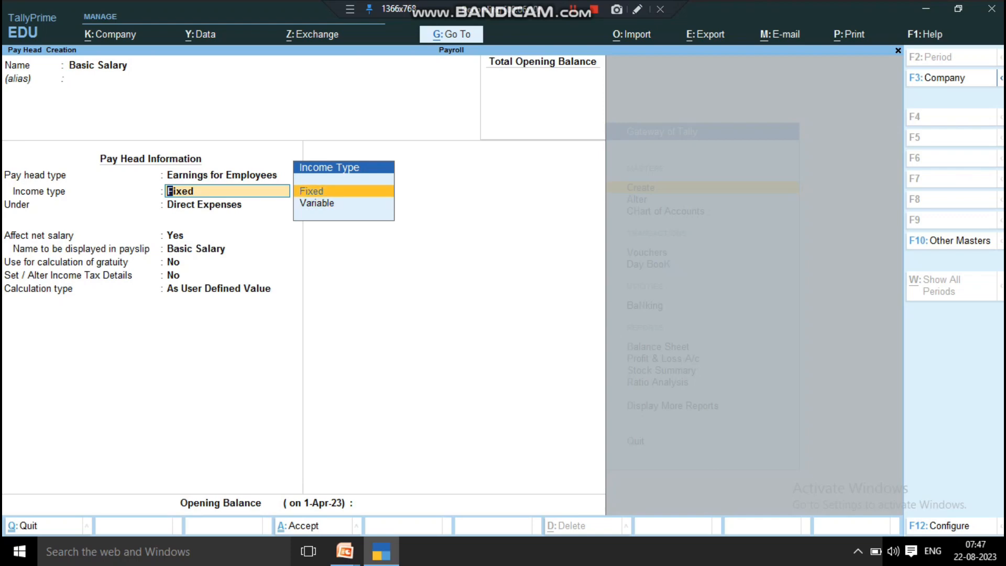
{"action": "key", "text": "Down"}
{"action": "key", "text": "Up"}
{"action": "key", "text": "Return"}
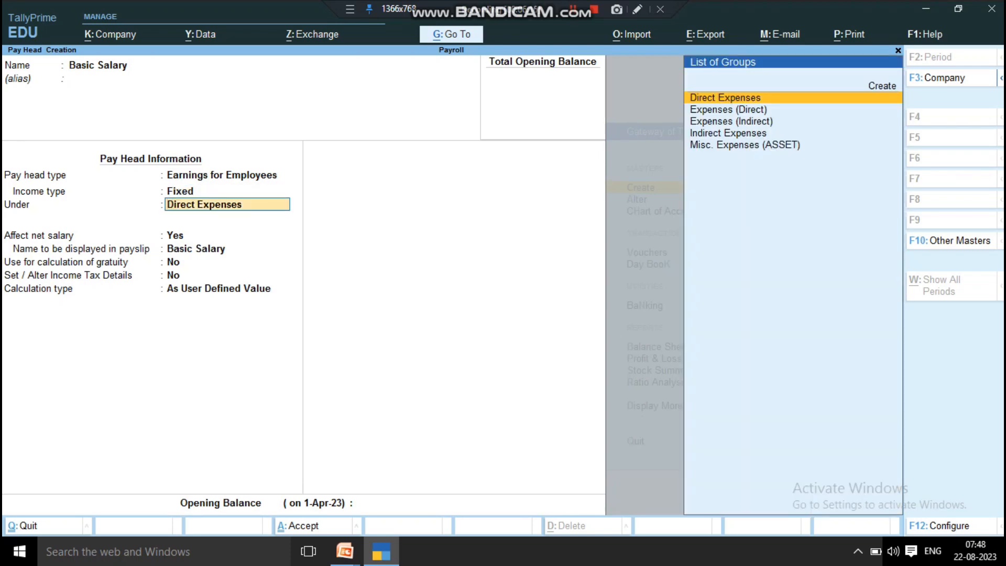
- Place the Basic Salary pay head under the Indirect Expenses group
{"action": "key", "text": "Down"}
{"action": "key", "text": "Down"}
{"action": "key", "text": "Down"}
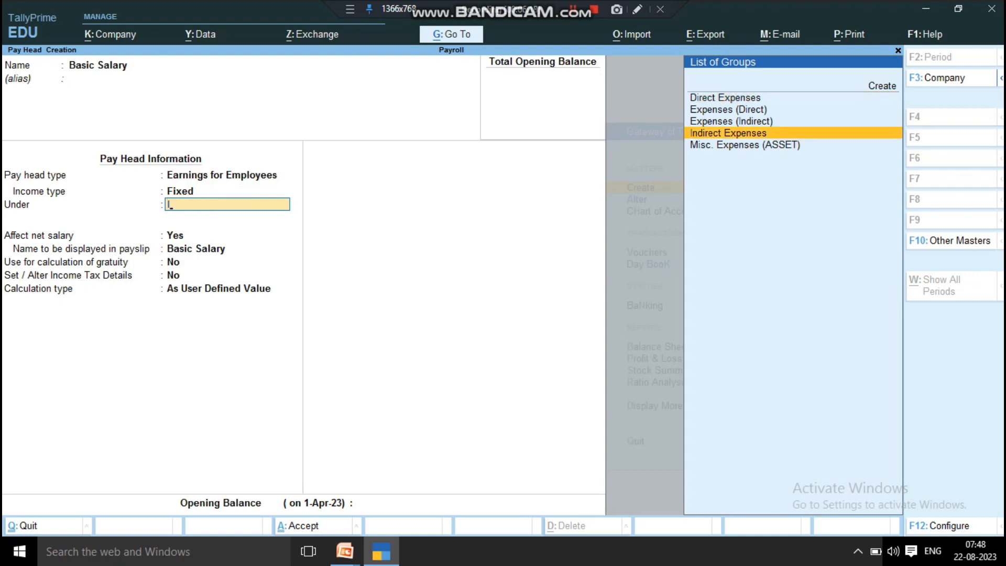
{"action": "key", "text": "Return"}
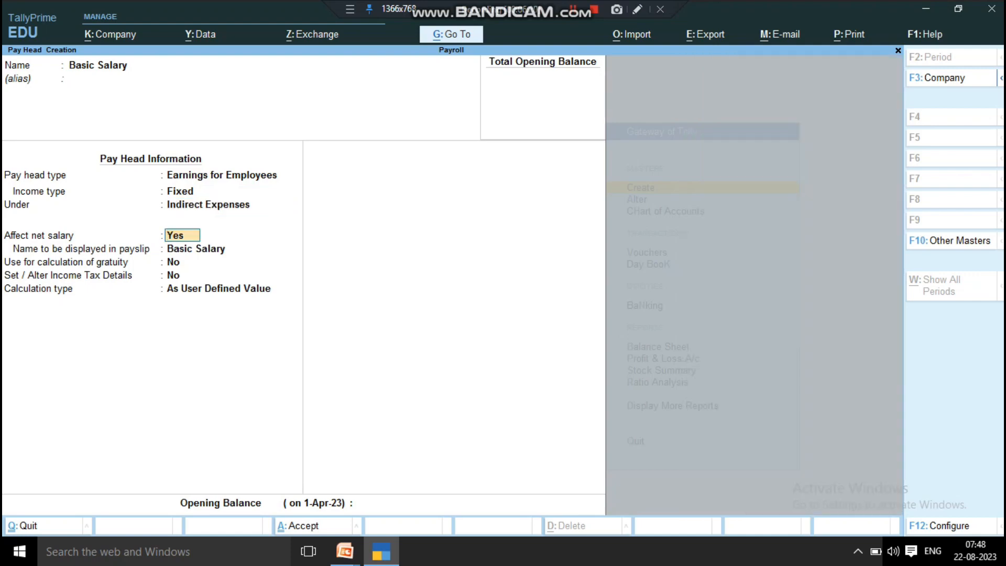
- Accept Yes for affecting net salary and Basic Salary as the payslip name, and set use for calculation of gratuity to Yes
{"action": "key", "text": "Return"}
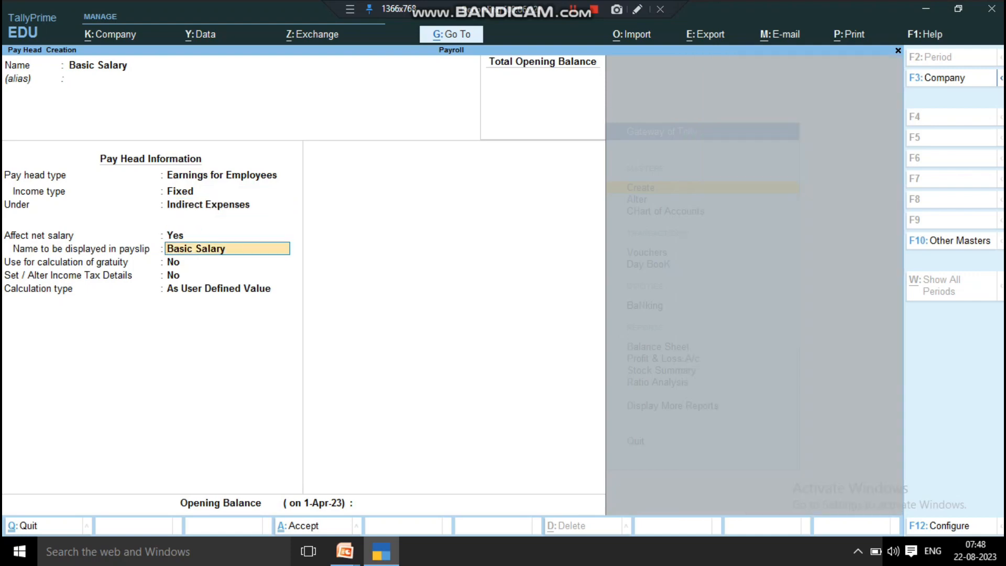
{"action": "key", "text": "Return"}
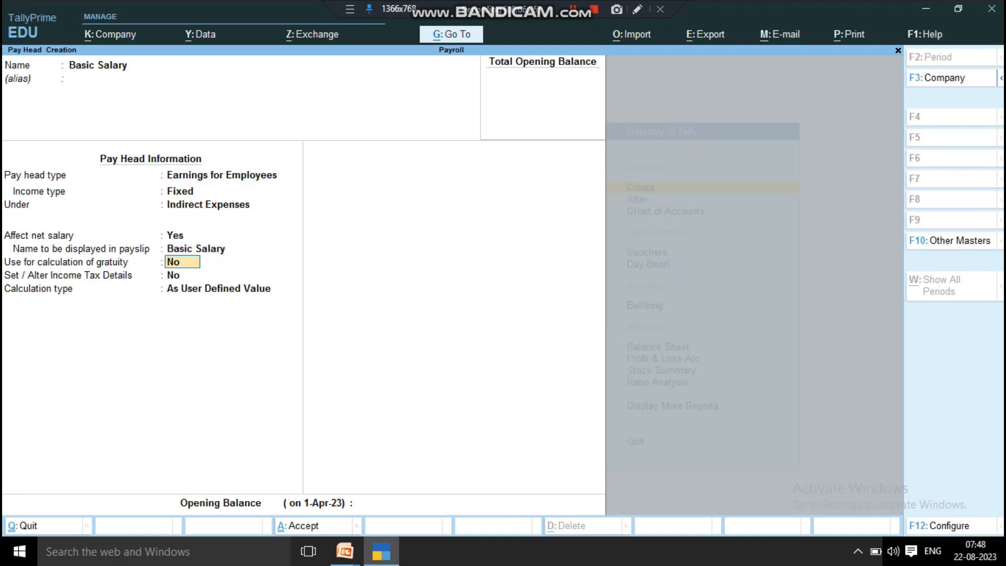
{"action": "key", "text": "BackSpace"}
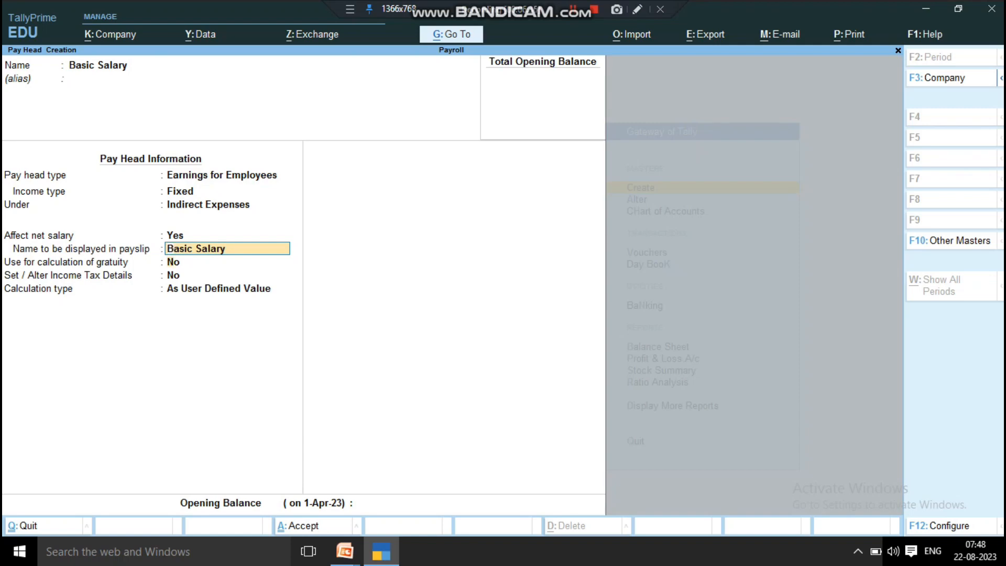
{"action": "key", "text": "Return"}
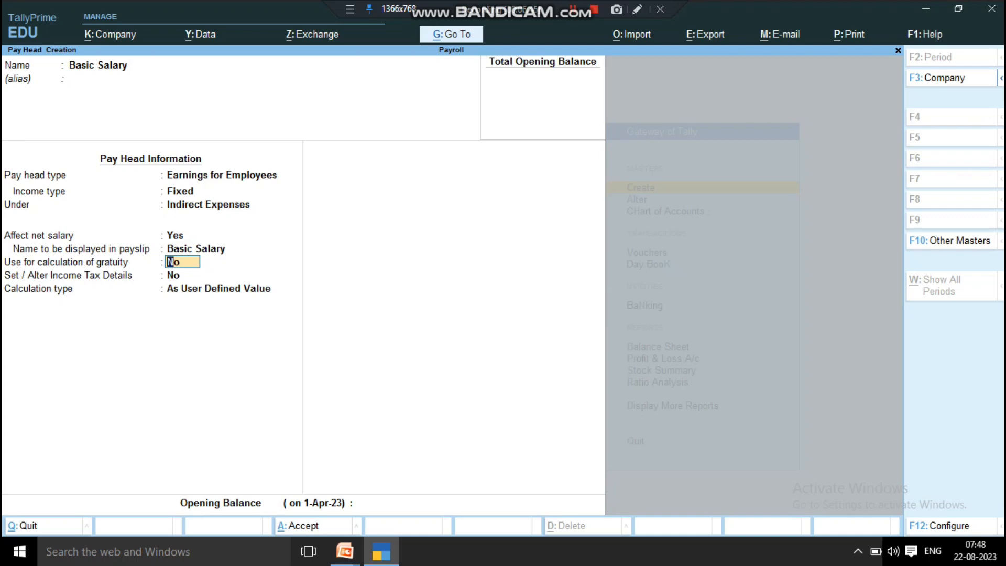
{"action": "type", "text": "y"}
{"action": "key", "text": "Return"}
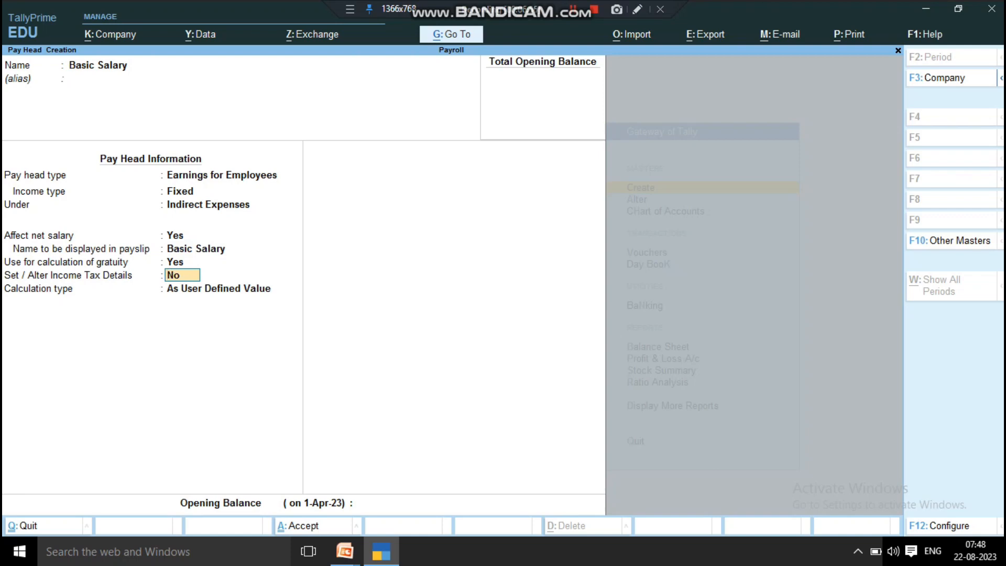
- Enable setting income tax details for the pay head and choose Basic Salary as the income tax component
{"action": "type", "text": "y"}
{"action": "key", "text": "Return"}
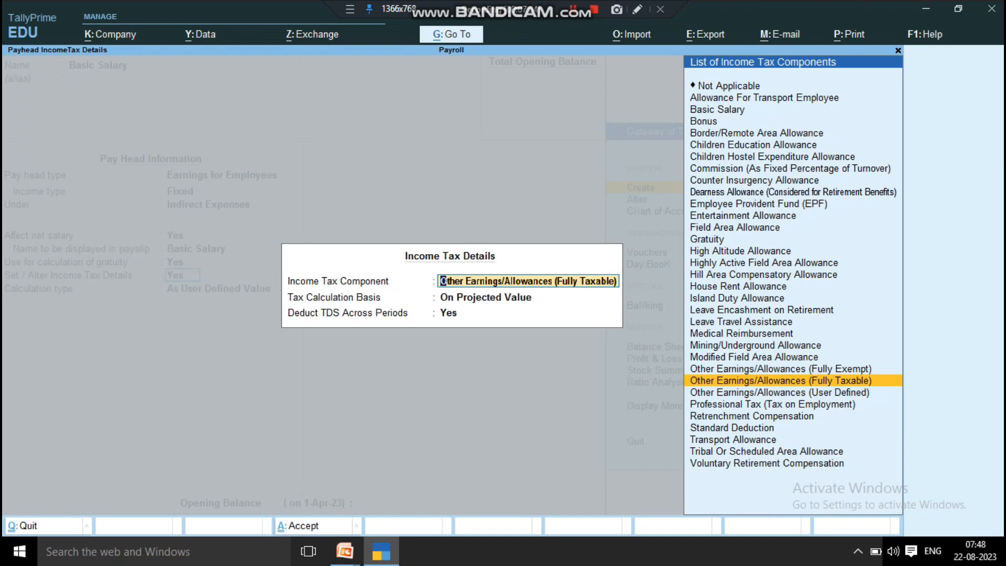
{"action": "type", "text": "Ba"}
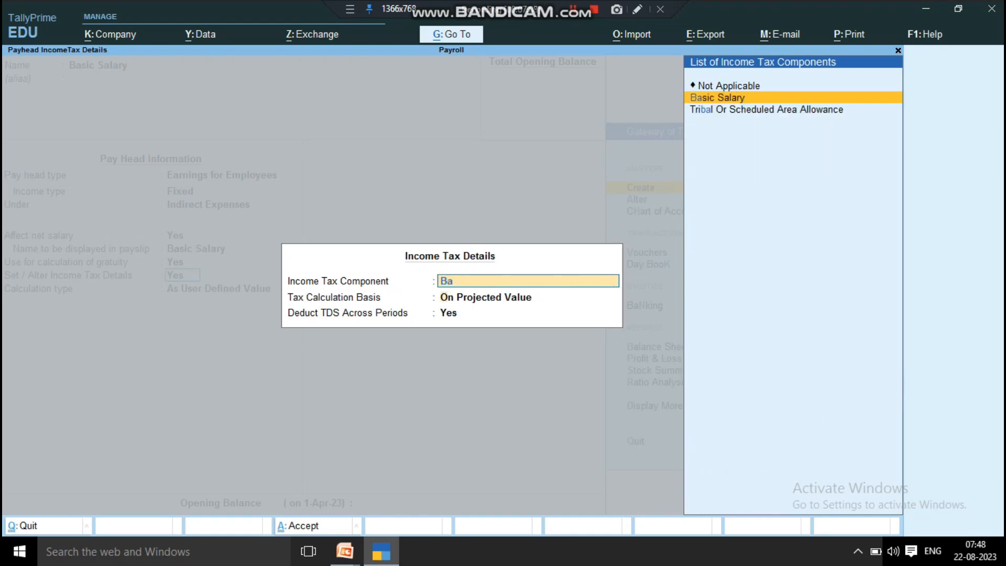
{"action": "key", "text": "Return"}
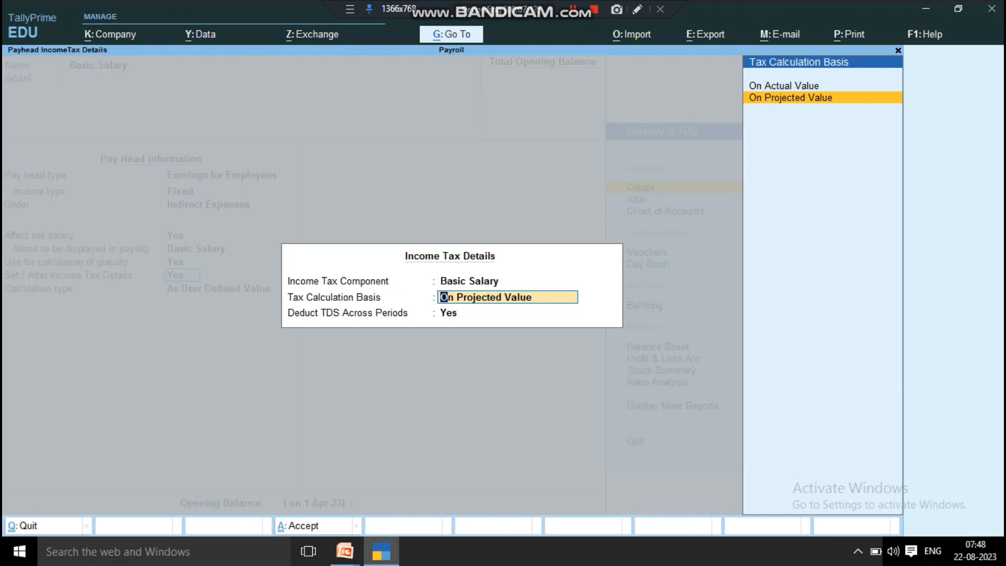
- Set the tax calculation basis to On Projected Value and accept the income tax details with TDS deducted across periods
{"action": "key", "text": "Up"}
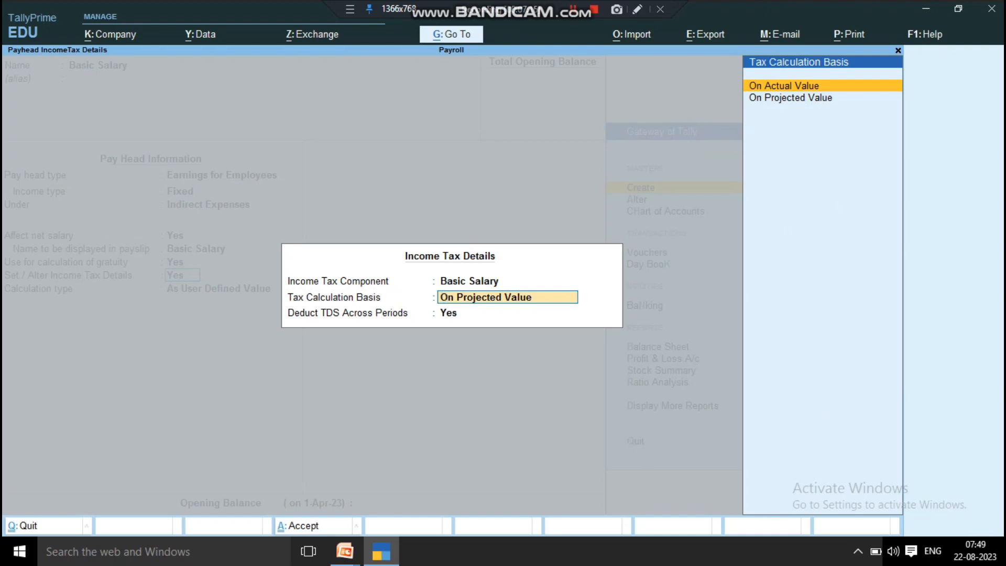
{"action": "key", "text": "Down"}
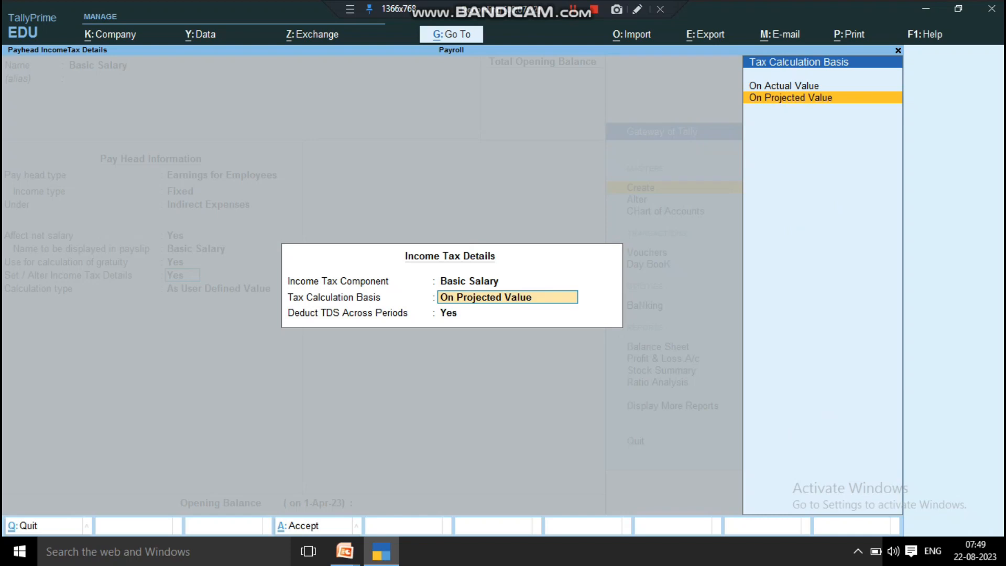
{"action": "key", "text": "Up"}
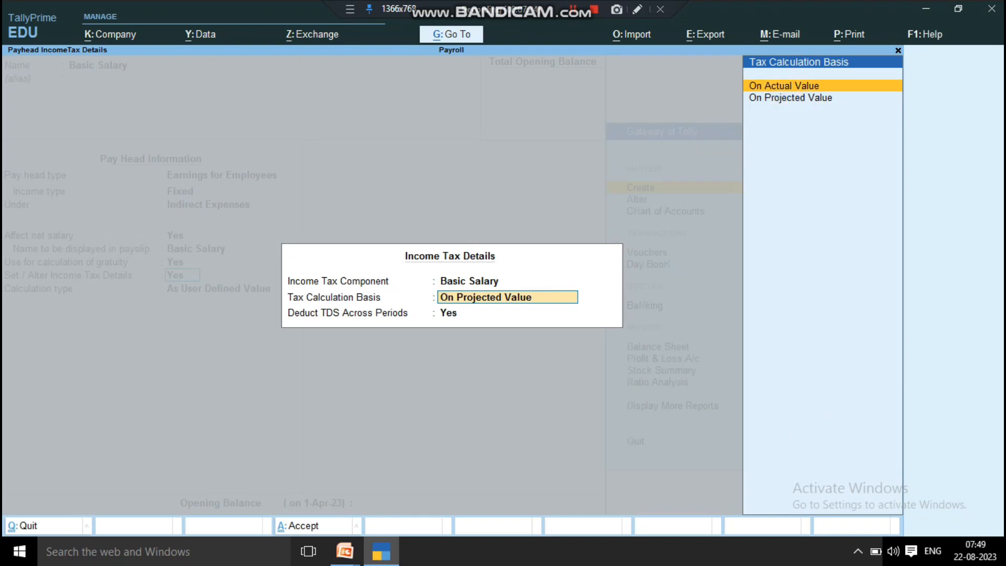
{"action": "key", "text": "Down"}
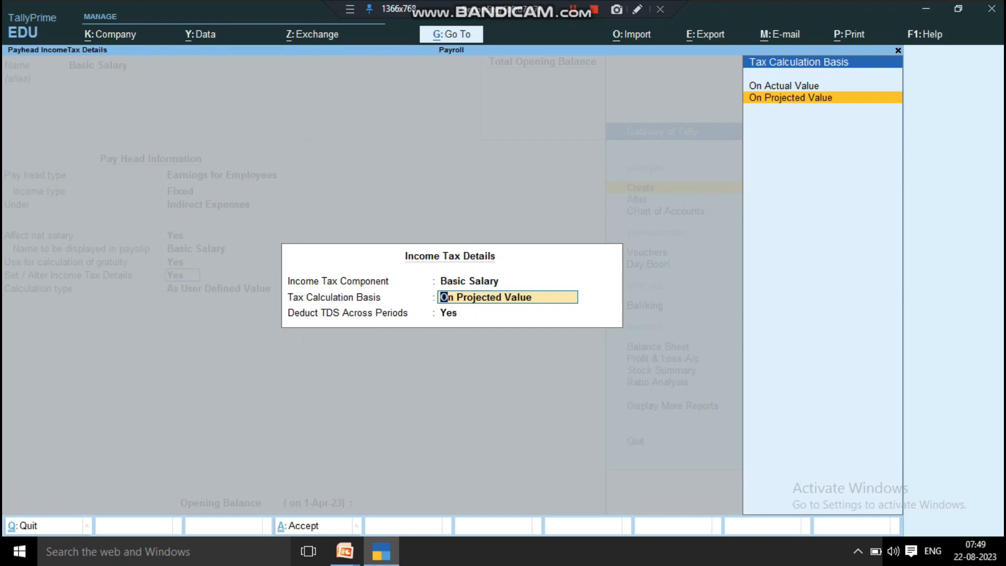
{"action": "key", "text": "Return"}
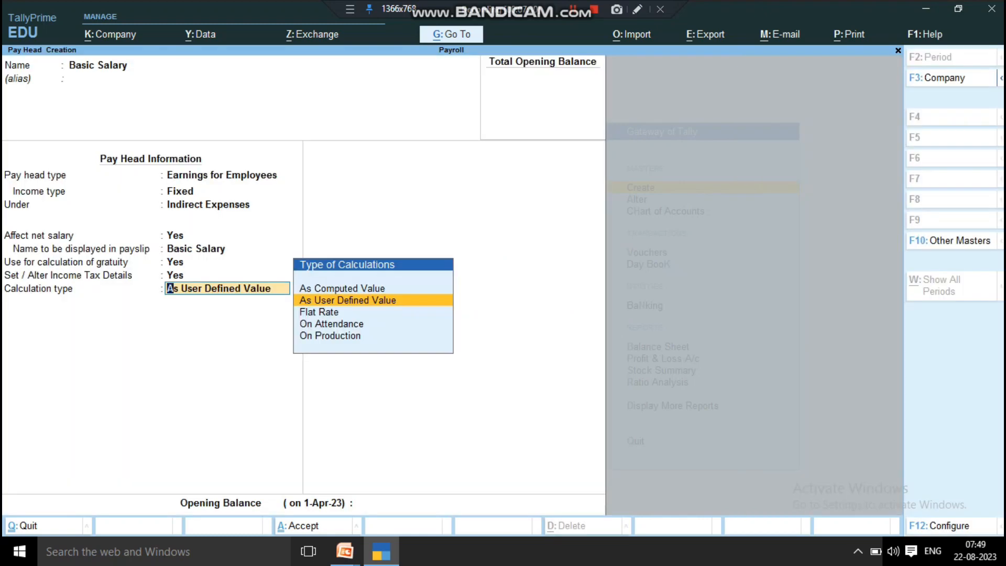
- Reopen the income tax details and set the tax calculation basis to On Actual Value
{"action": "key", "text": "BackSpace"}
{"action": "key", "text": "Return"}
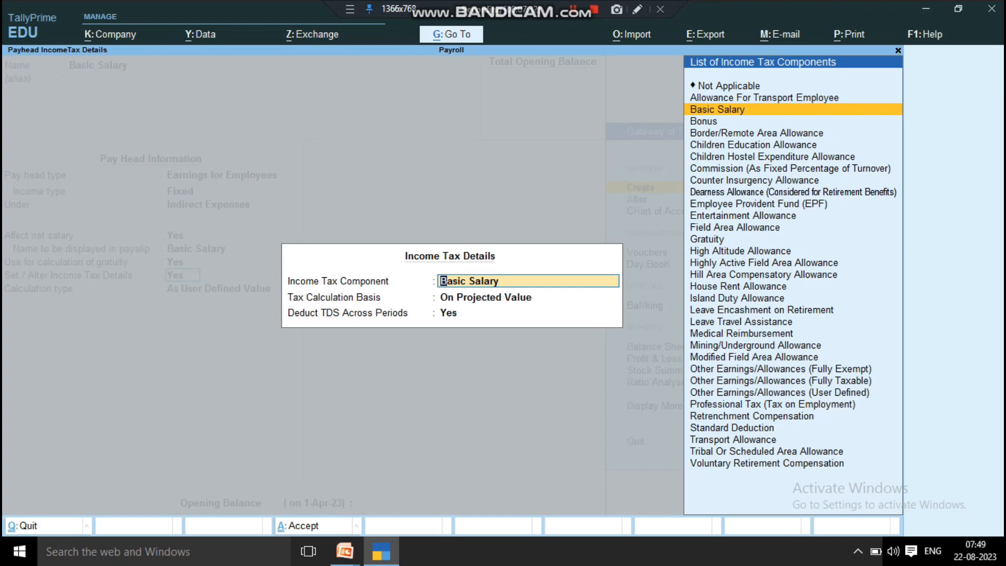
{"action": "key", "text": "Return"}
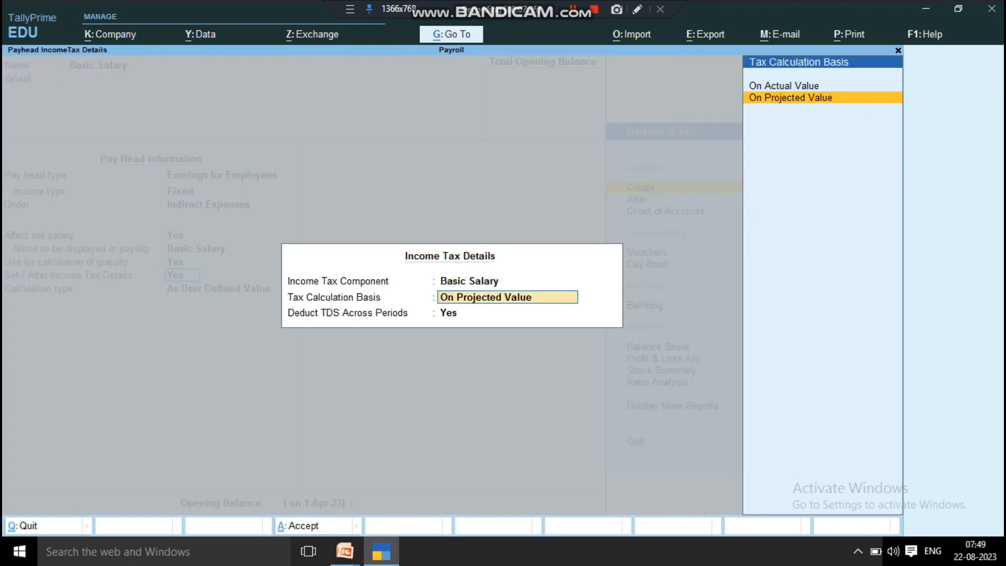
{"action": "key", "text": "Up"}
{"action": "key", "text": "Return"}
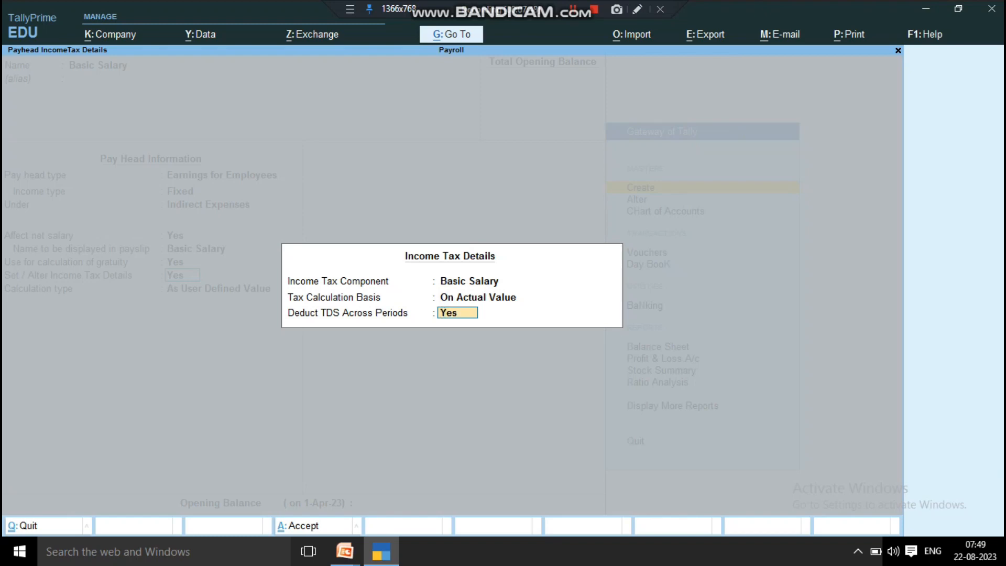
- Switch the tax calculation basis back to On Projected Value and accept the income tax details
{"action": "key", "text": "Up"}
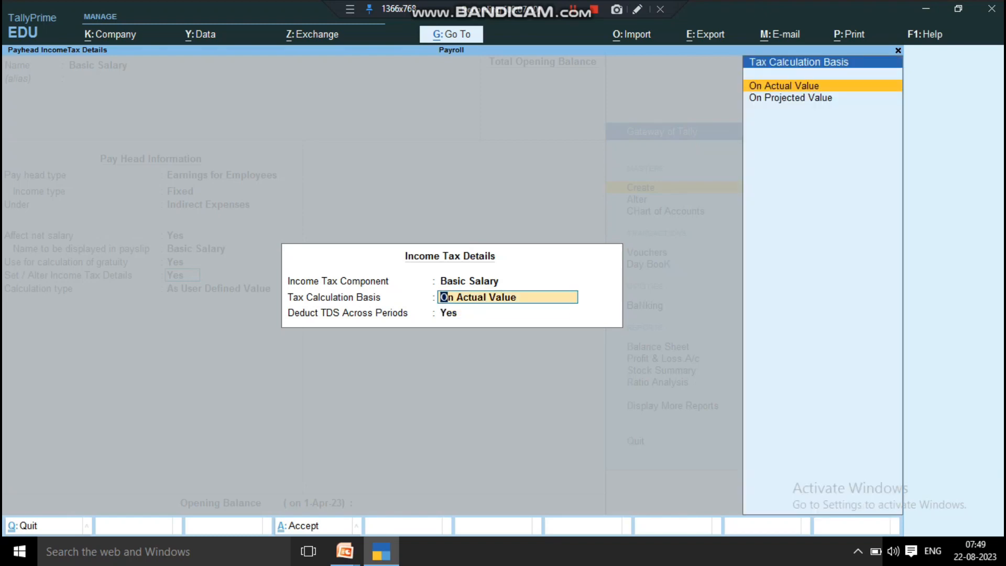
{"action": "key", "text": "Down"}
{"action": "key", "text": "Return"}
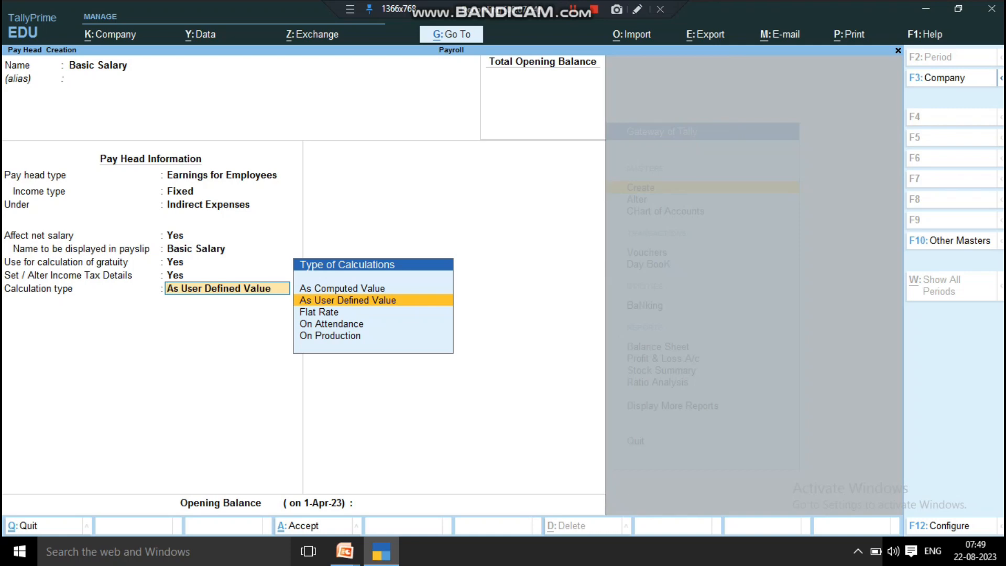
- Set the Basic Salary pay head's calculation type to On Attendance
{"action": "key", "text": "Up"}
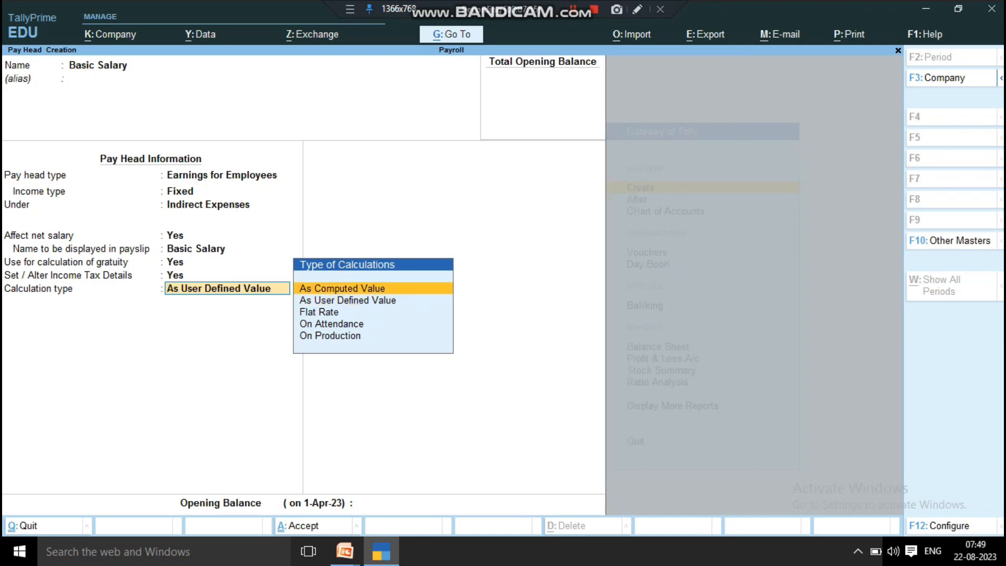
{"action": "key", "text": "Down"}
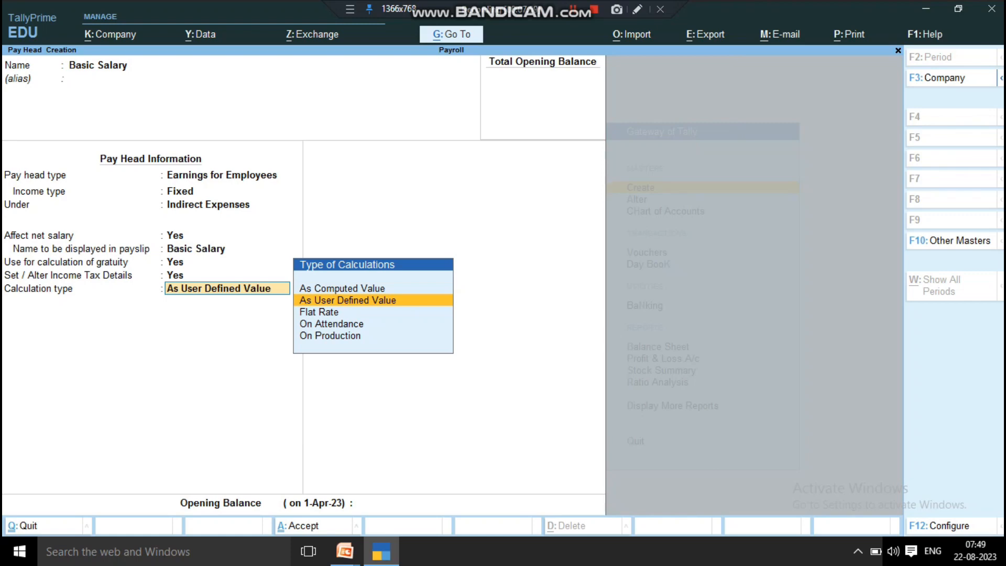
{"action": "key", "text": "Down"}
{"action": "key", "text": "Down"}
{"action": "key", "text": "Down"}
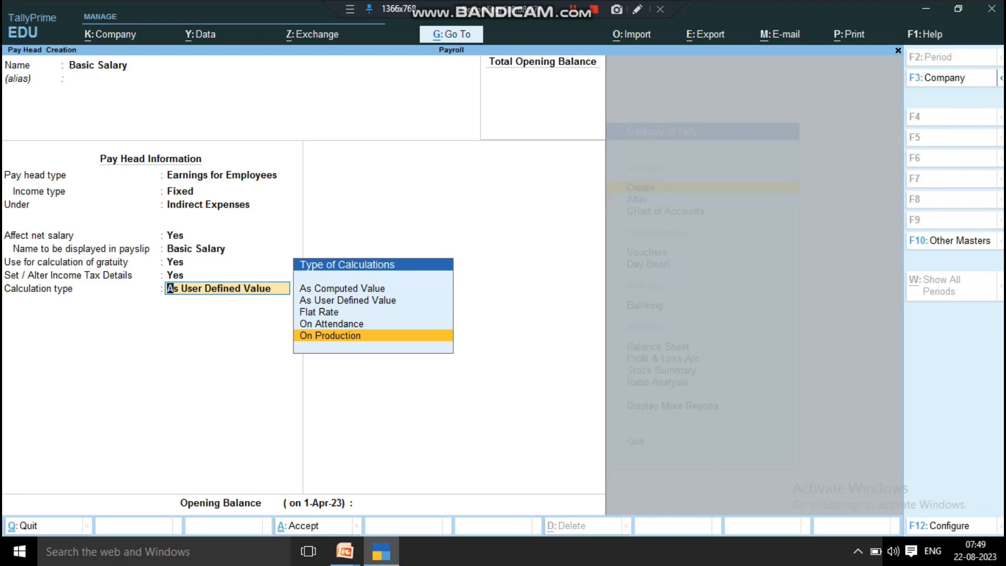
{"action": "key", "text": "Up"}
{"action": "key", "text": "Up"}
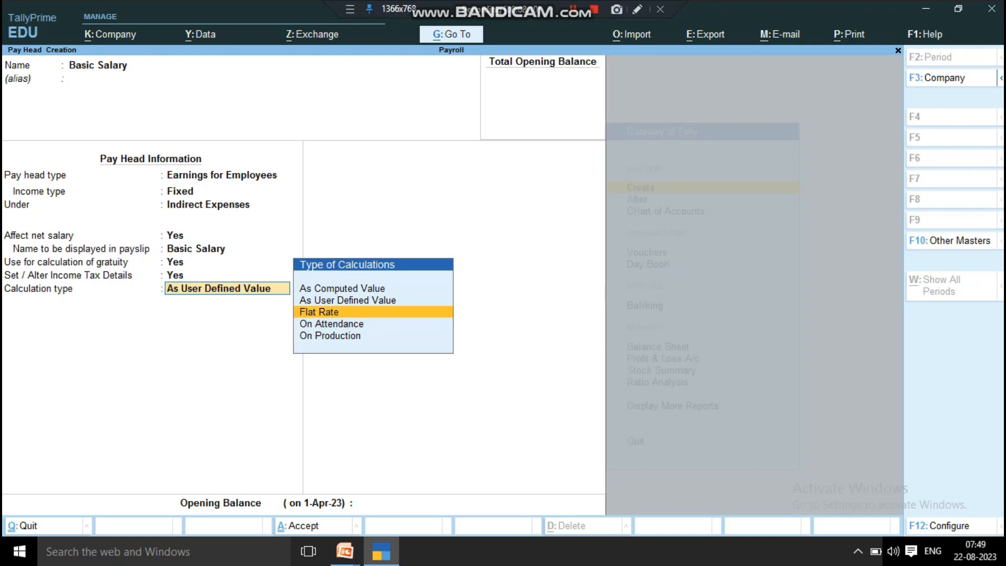
{"action": "key", "text": "Down"}
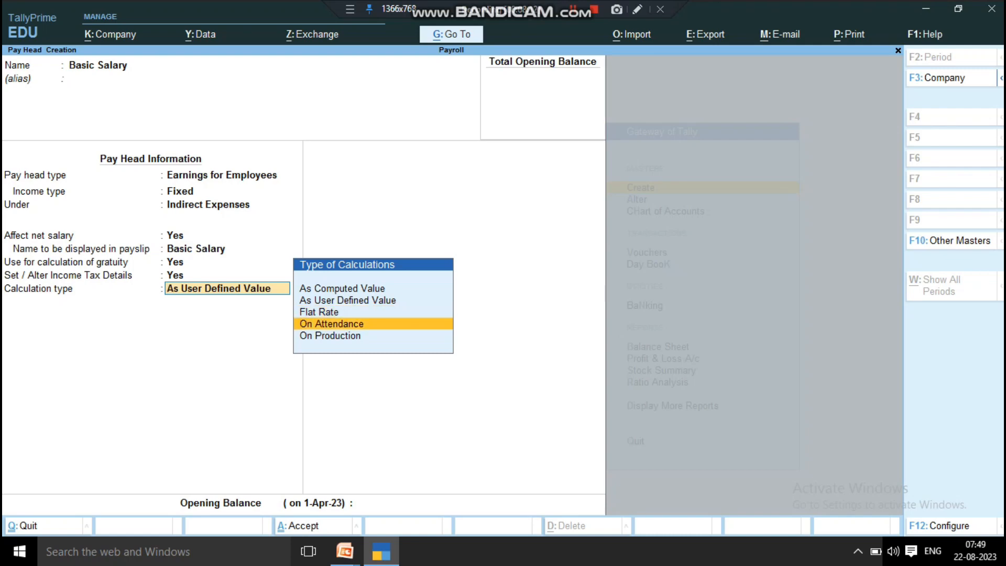
{"action": "key", "text": "Return"}
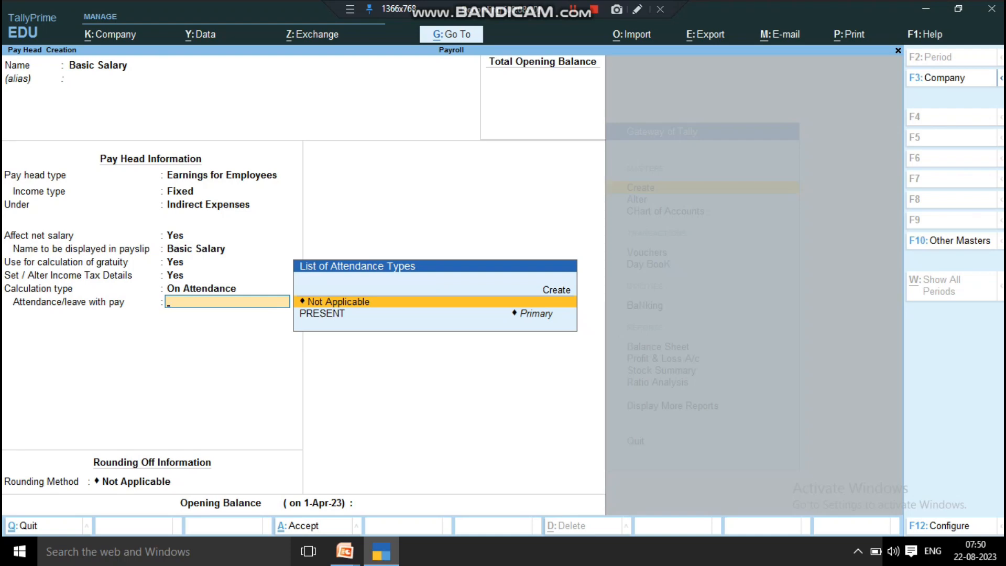
- Try PRESENT as the attendance/leave with pay and go through the available calculation periods
{"action": "key", "text": "Down"}
{"action": "key", "text": "Return"}
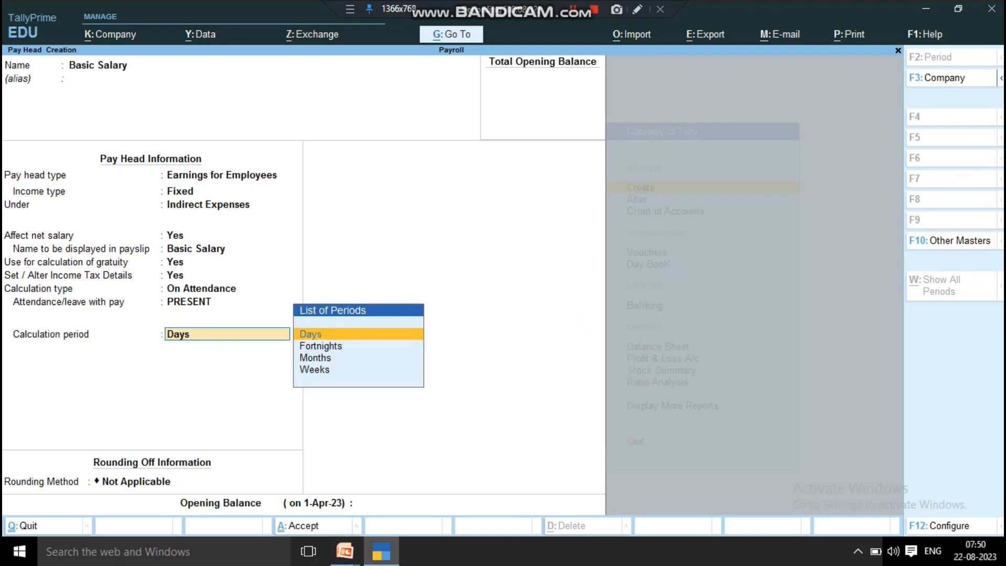
{"action": "key", "text": "Down"}
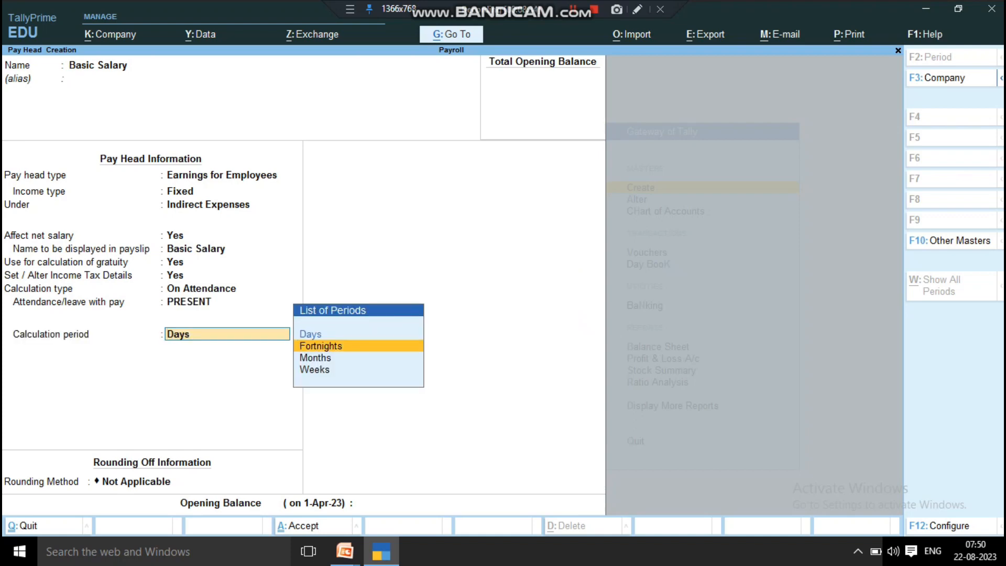
{"action": "key", "text": "Up"}
{"action": "key", "text": "Down"}
{"action": "key", "text": "Down"}
{"action": "key", "text": "Down"}
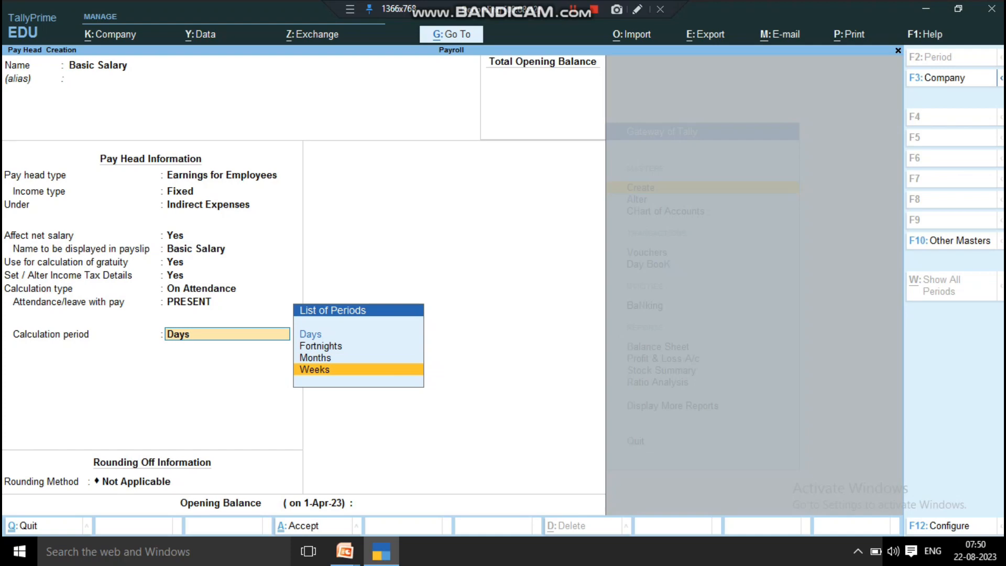
{"action": "key", "text": "Up"}
{"action": "key", "text": "Up"}
{"action": "key", "text": "Up"}
{"action": "key", "text": "Down"}
{"action": "key", "text": "Down"}
{"action": "key", "text": "Down"}
{"action": "key", "text": "Up"}
{"action": "key", "text": "BackSpace"}
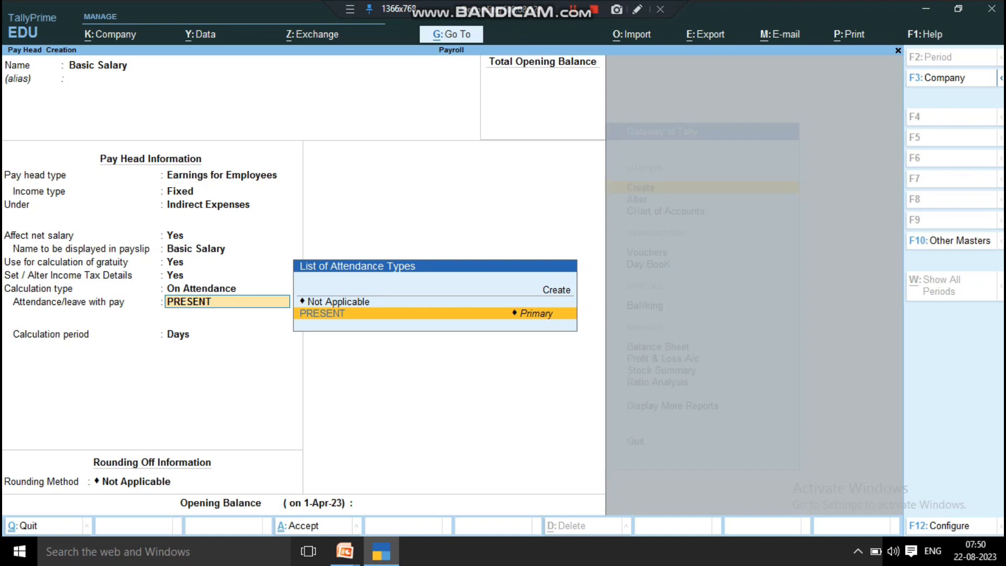
- Set attendance/leave with pay to Not Applicable and leave without pay to ABSENT
{"action": "key", "text": "Up"}
{"action": "key", "text": "Return"}
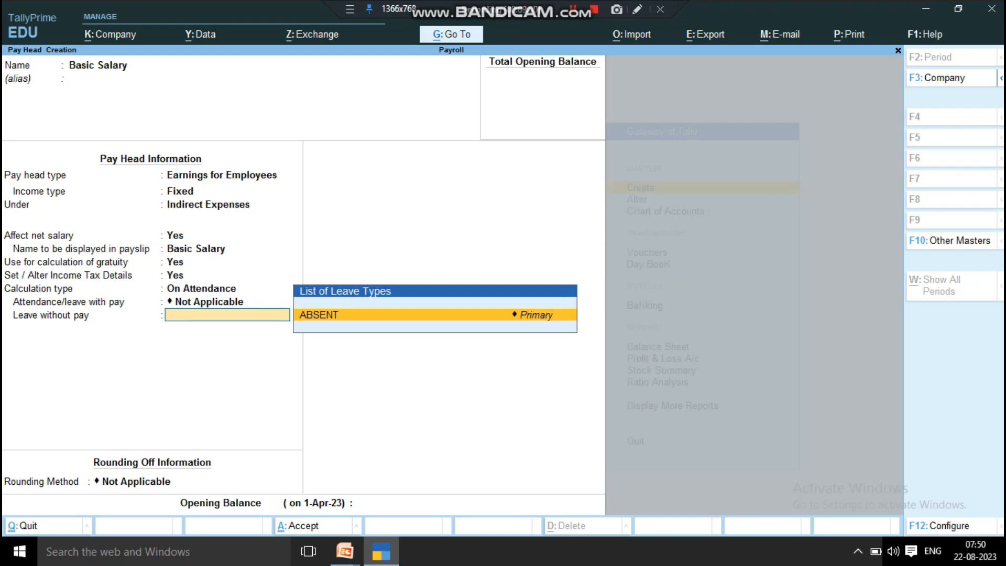
{"action": "key", "text": "Return"}
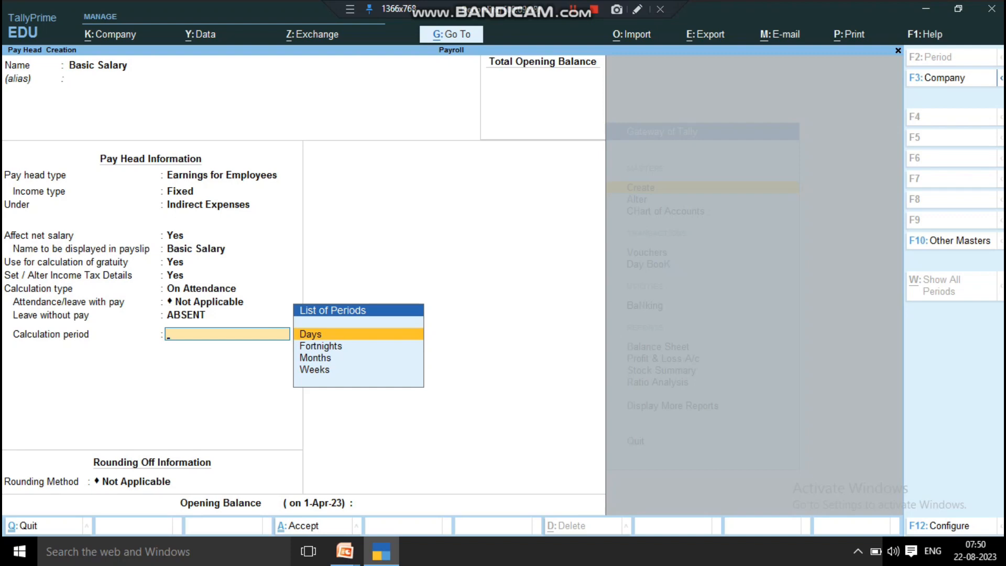
- Set the pay head's calculation period to Months
{"action": "key", "text": "Down"}
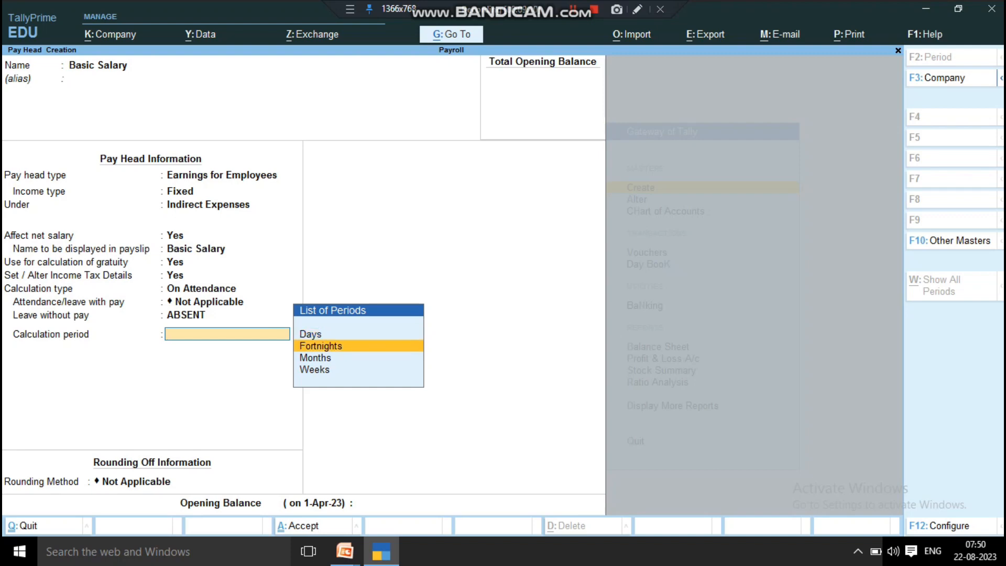
{"action": "key", "text": "Down"}
{"action": "key", "text": "Down"}
{"action": "key", "text": "Up"}
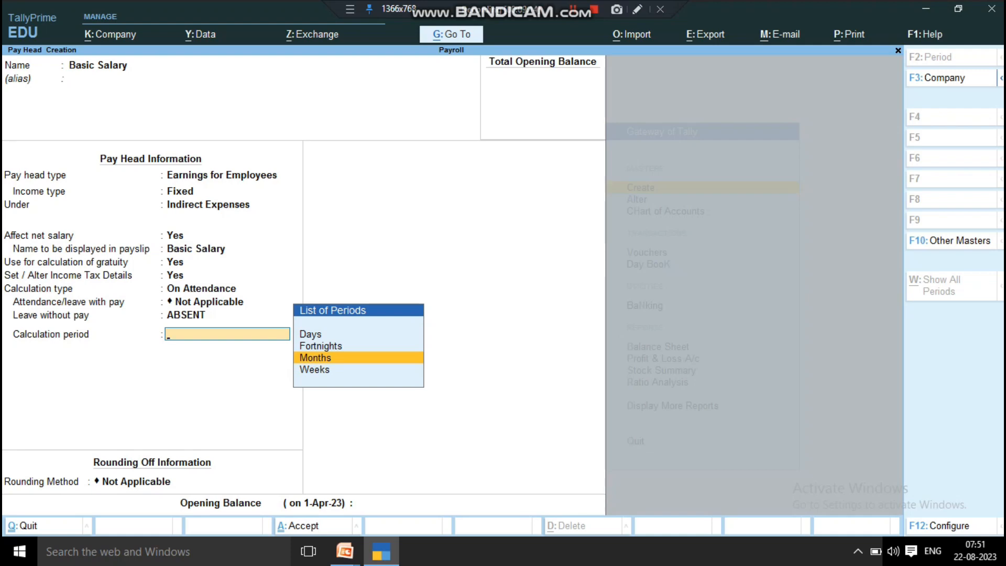
{"action": "key", "text": "Return"}
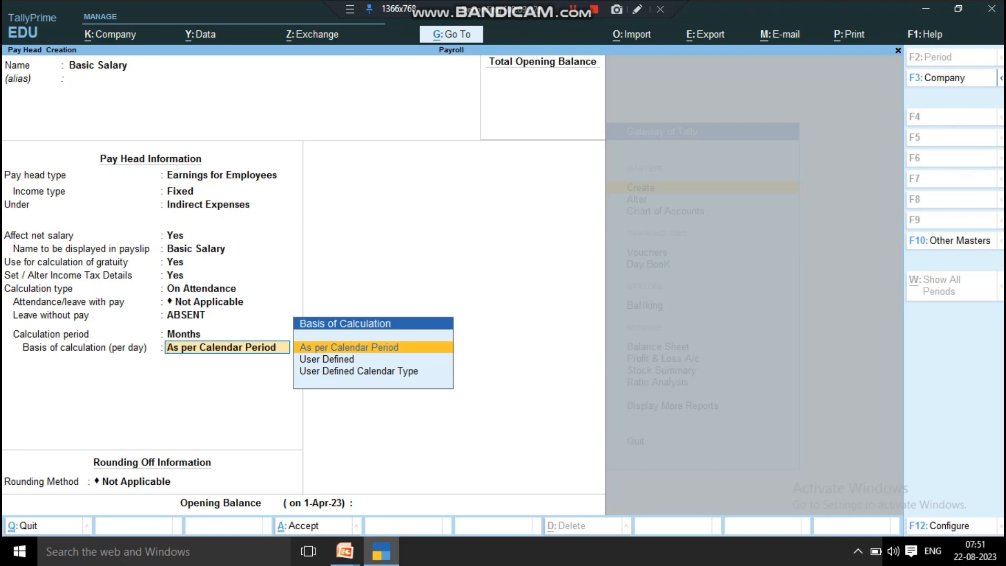
- Try a User Defined per-day calculation basis with months of 26 days, and clear the day count again
{"action": "key", "text": "Down"}
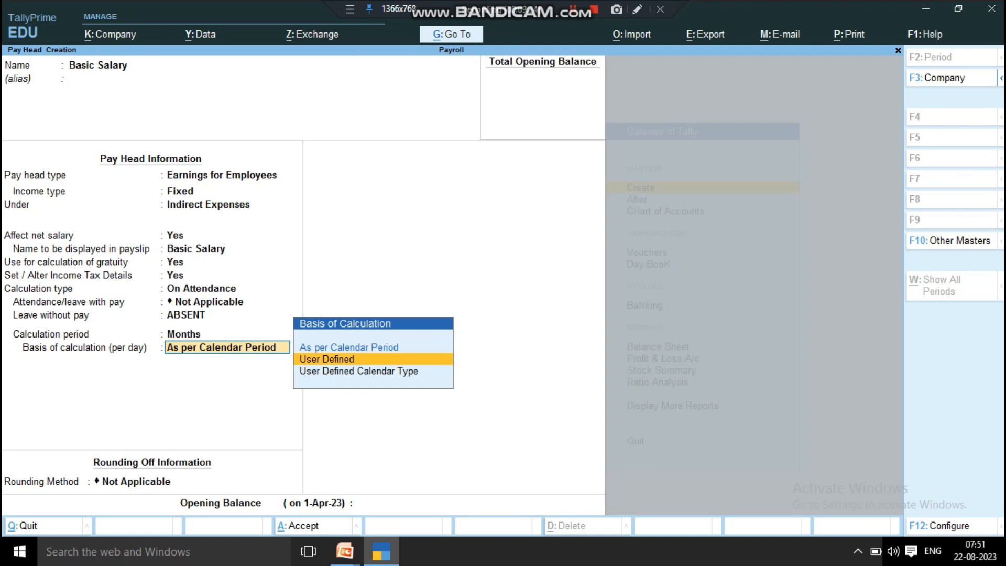
{"action": "key", "text": "Down"}
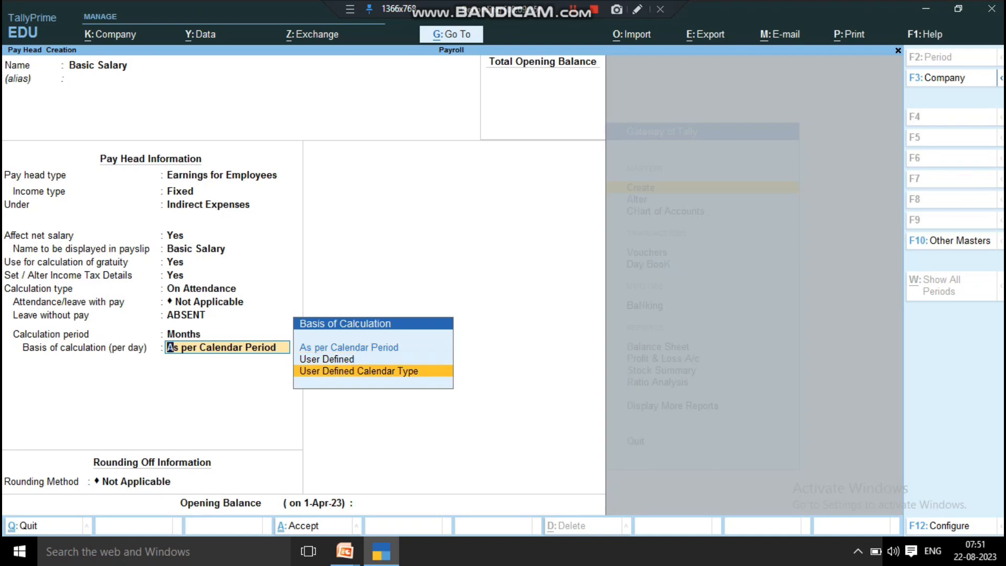
{"action": "key", "text": "Up"}
{"action": "key", "text": "Up"}
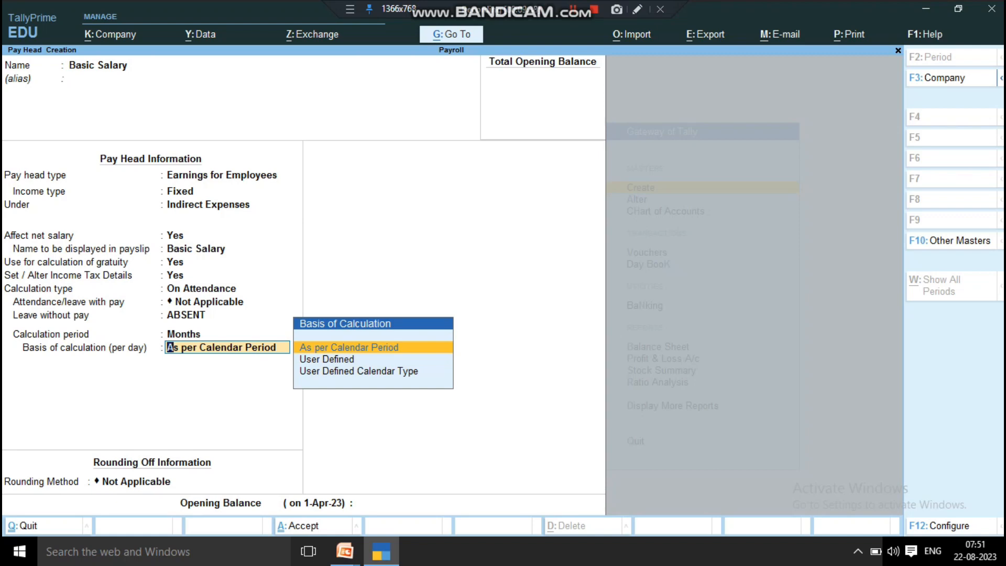
{"action": "key", "text": "Down"}
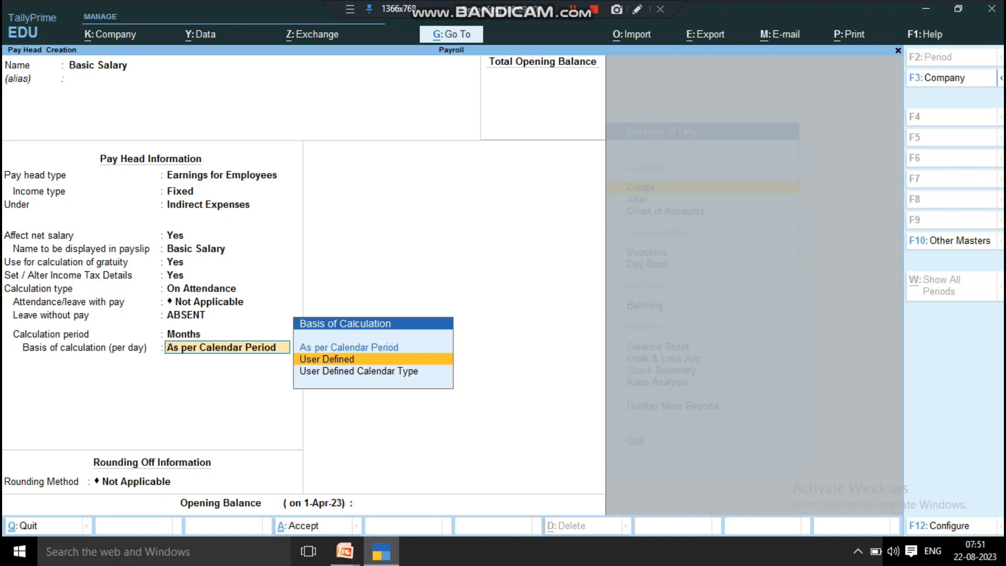
{"action": "key", "text": "Return"}
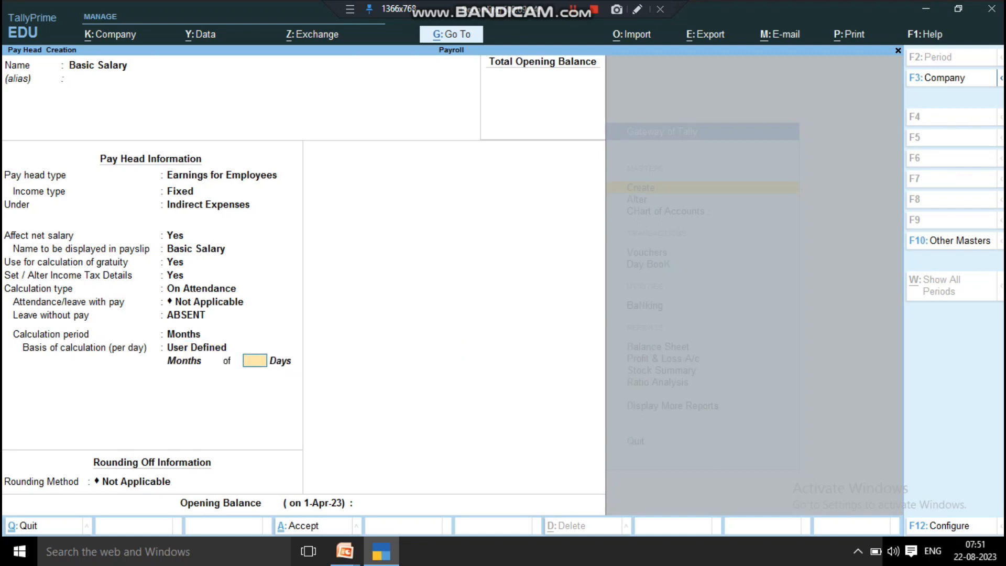
{"action": "type", "text": "26"}
{"action": "key", "text": "BackSpace"}
{"action": "key", "text": "BackSpace"}
{"action": "key", "text": "BackSpace"}
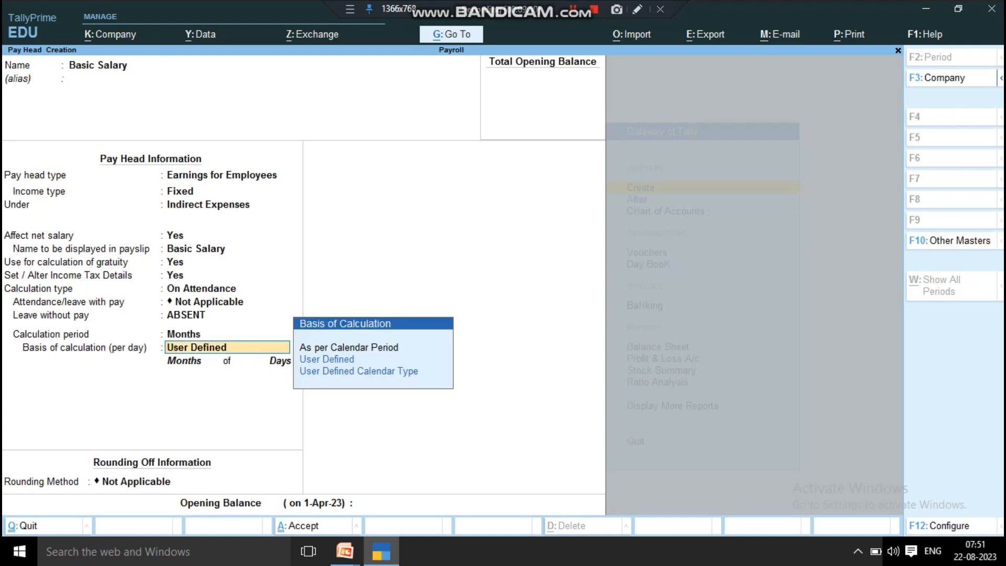
- Set the per-day basis of calculation to As per Calendar Period
{"action": "key", "text": "Down"}
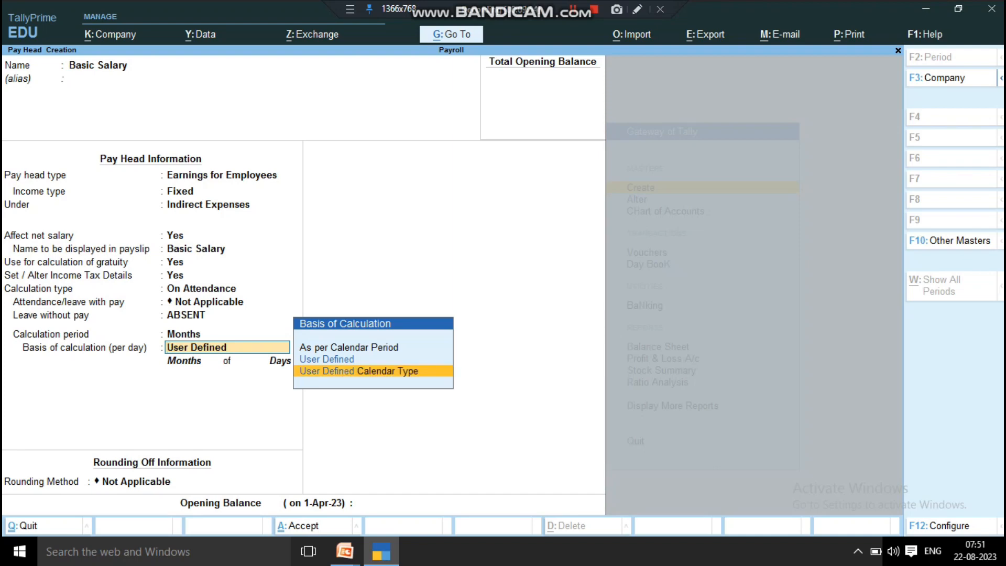
{"action": "key", "text": "Return"}
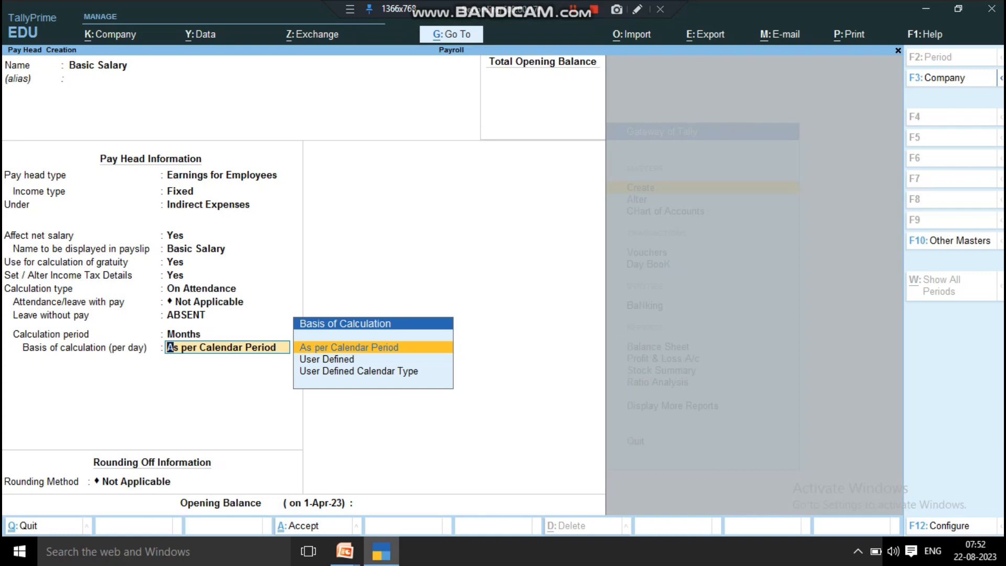
{"action": "key", "text": "Return"}
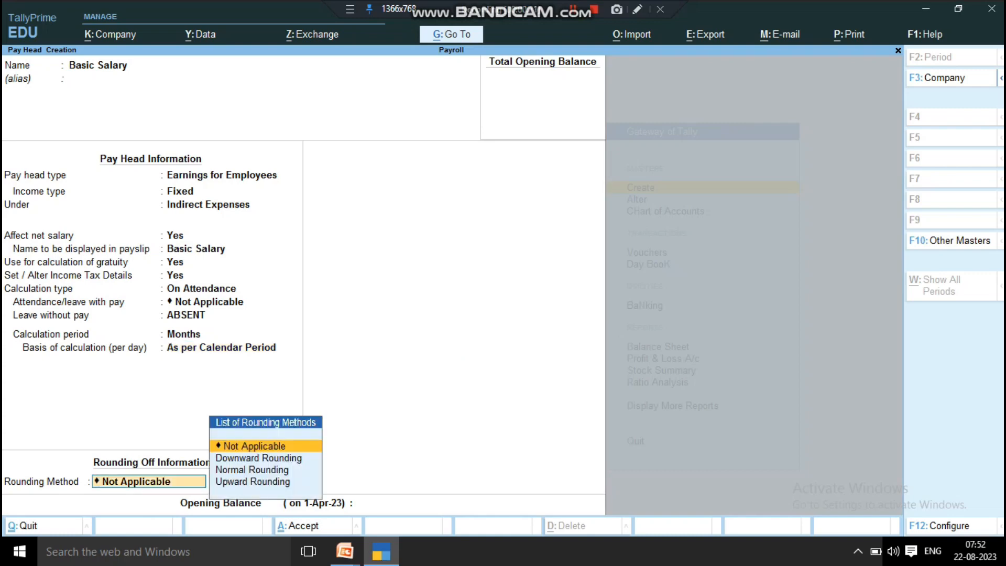
- Set the rounding method to Normal Rounding with a limit of 1 and save the Basic Salary pay head without an opening balance
{"action": "key", "text": "Down"}
{"action": "key", "text": "Down"}
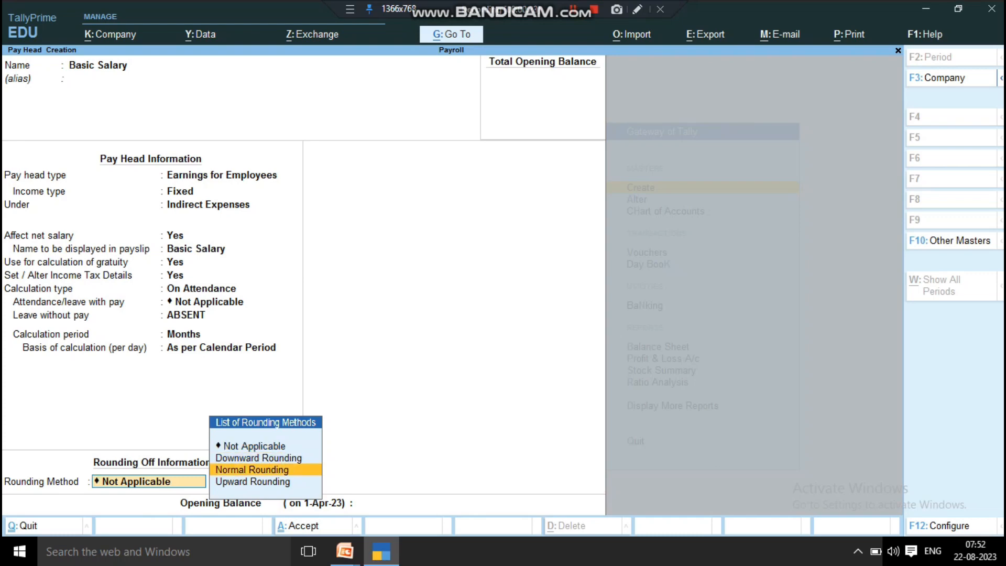
{"action": "key", "text": "Down"}
{"action": "key", "text": "Up"}
{"action": "key", "text": "Return"}
{"action": "type", "text": "1"}
{"action": "key", "text": "Return"}
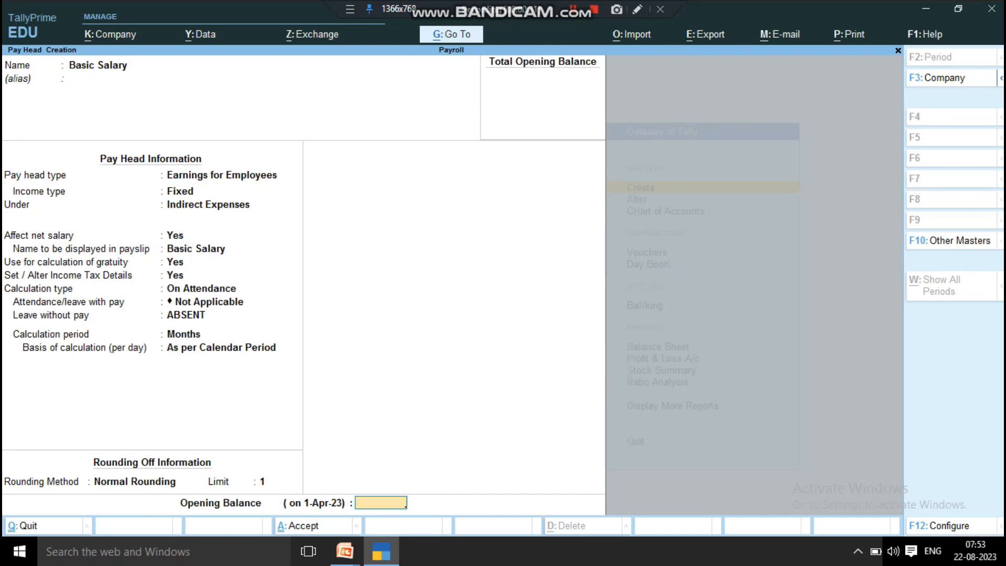
{"action": "key", "text": "Return"}
{"action": "key", "text": "y"}
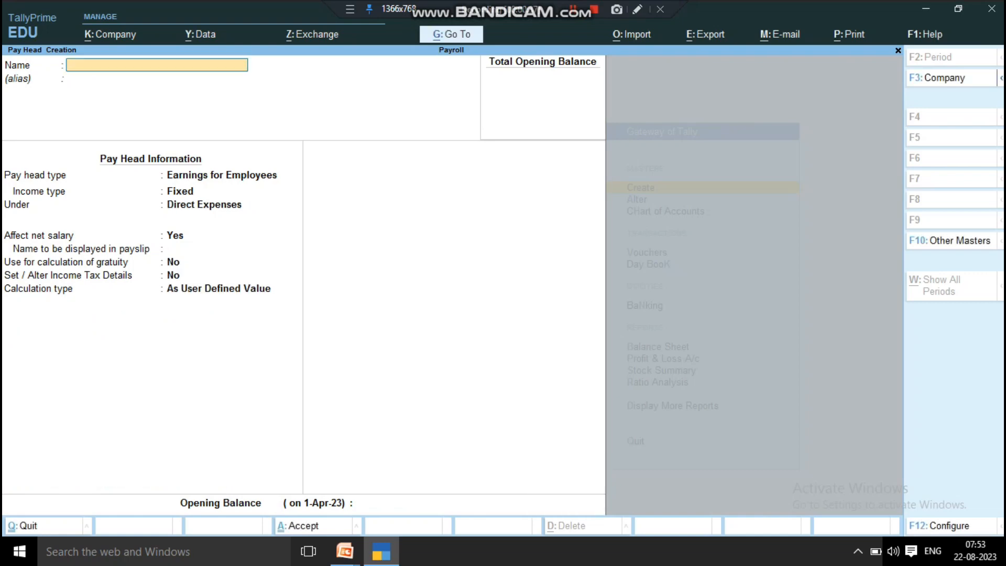
- Name the new pay head D A, with pay head type Earnings for Employees and income type Fixed
{"action": "type", "text": "D a"}
{"action": "key", "text": "Return"}
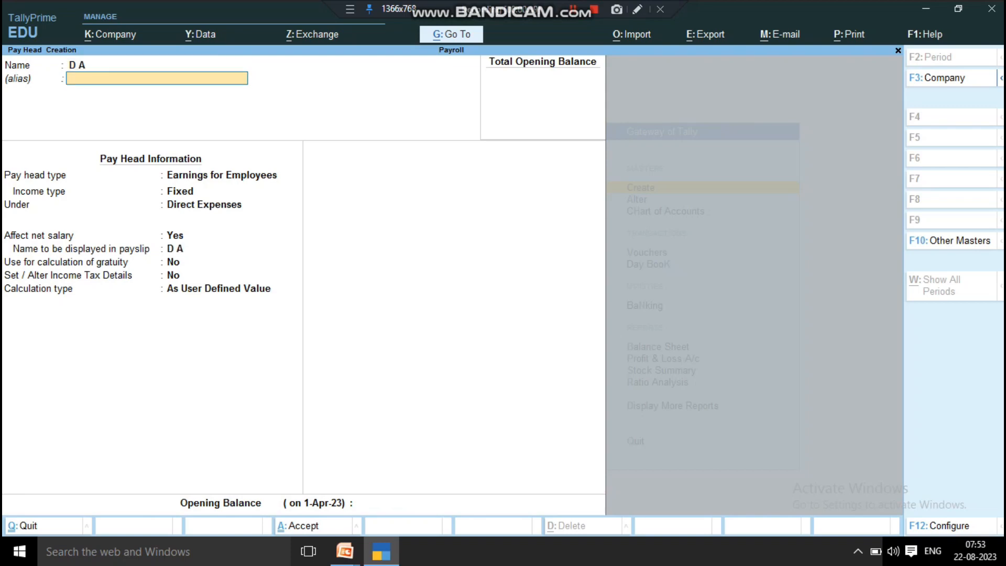
{"action": "key", "text": "Return"}
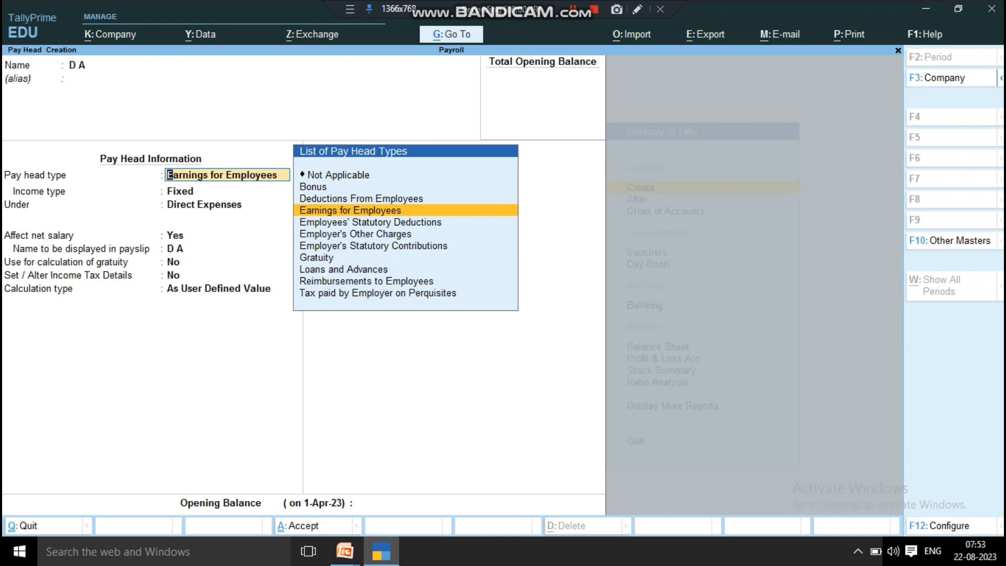
{"action": "key", "text": "Return"}
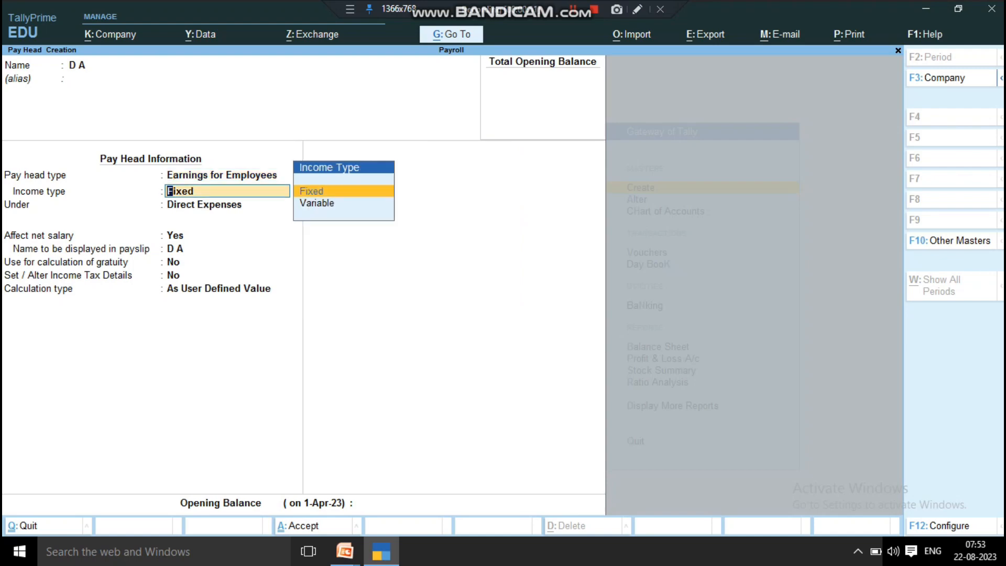
{"action": "key", "text": "Return"}
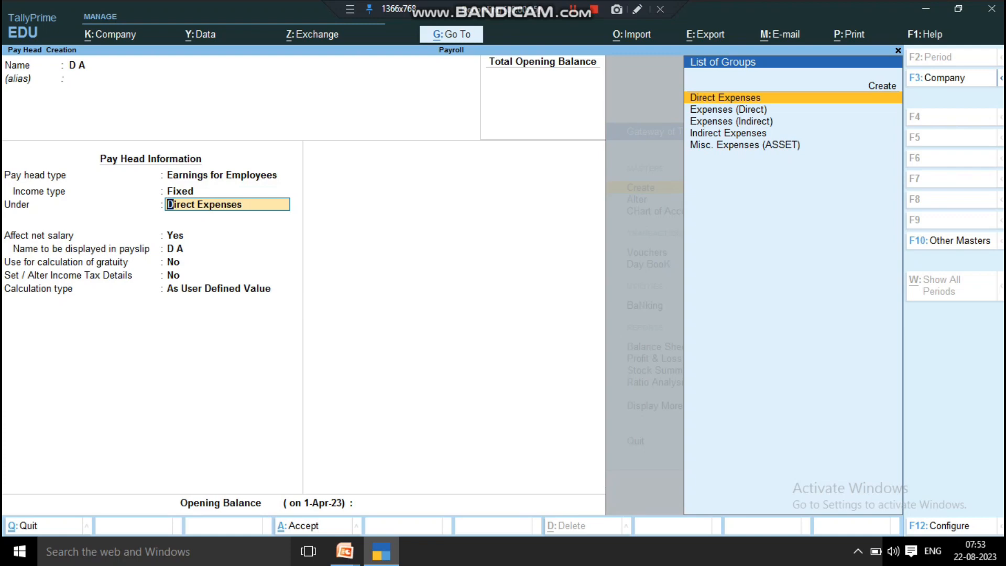
- Place the D A pay head under Indirect Expenses, affecting net salary and displayed in the payslip as D A
{"action": "type", "text": "I"}
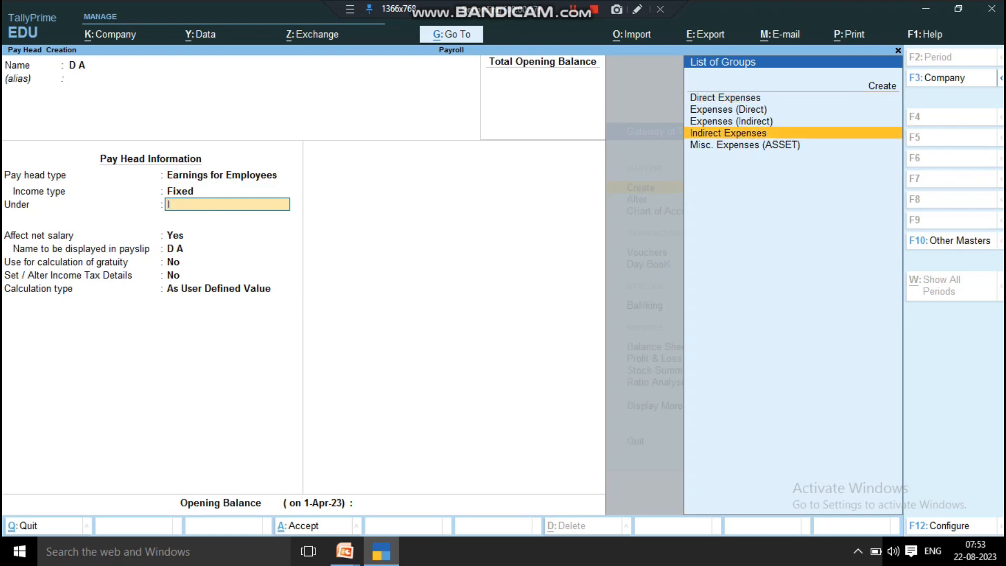
{"action": "key", "text": "Return"}
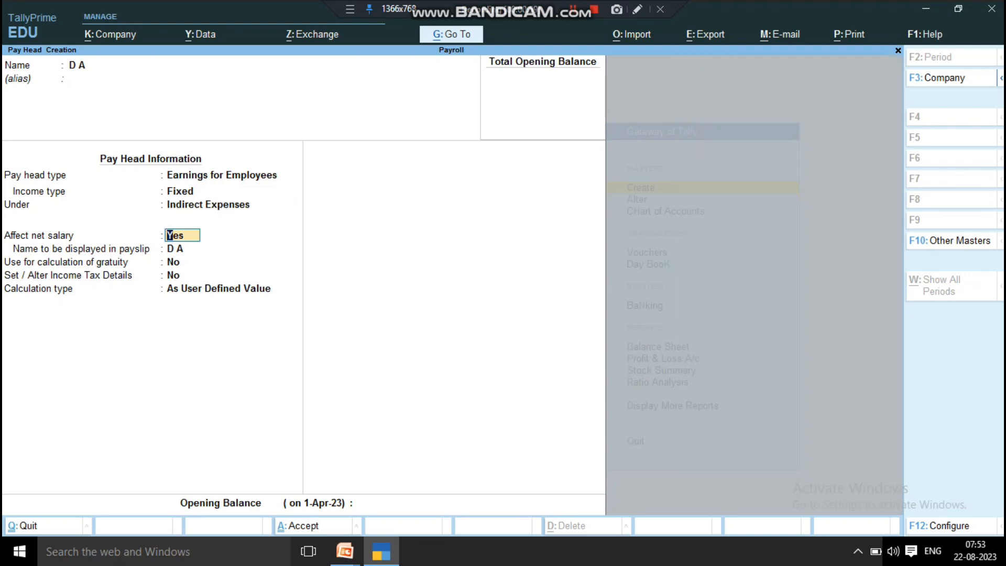
{"action": "key", "text": "Return"}
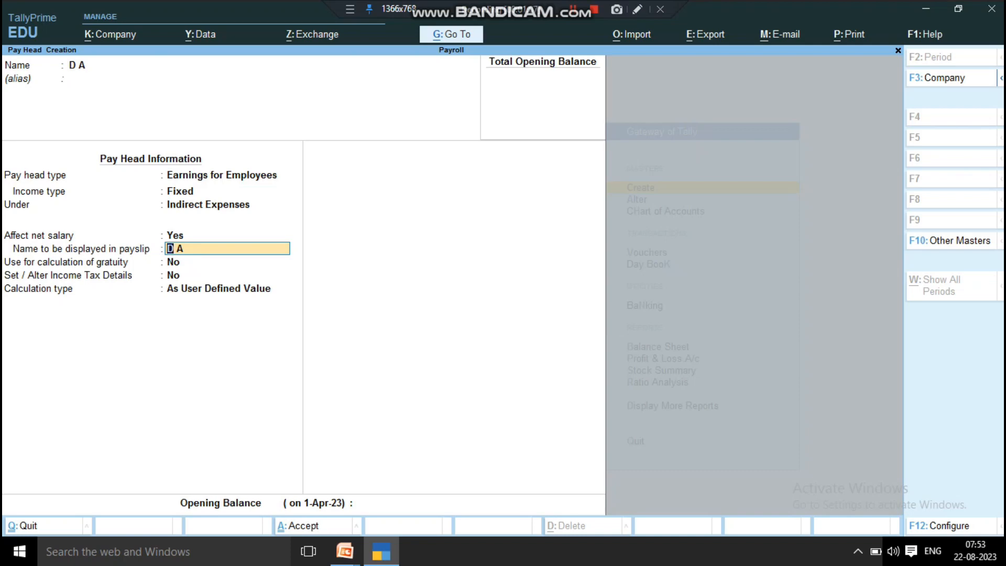
{"action": "key", "text": "Return"}
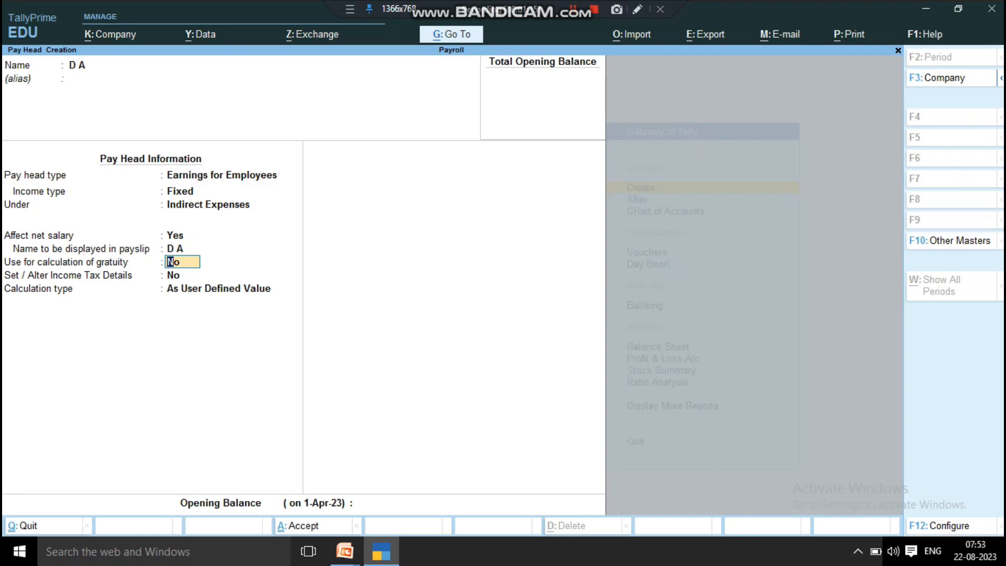
- Include D A in gratuity calculation and set its income tax component to Dearness Allowance (Considered for Retirement Benefits), calculated On Projected Value
{"action": "type", "text": "y"}
{"action": "key", "text": "Return"}
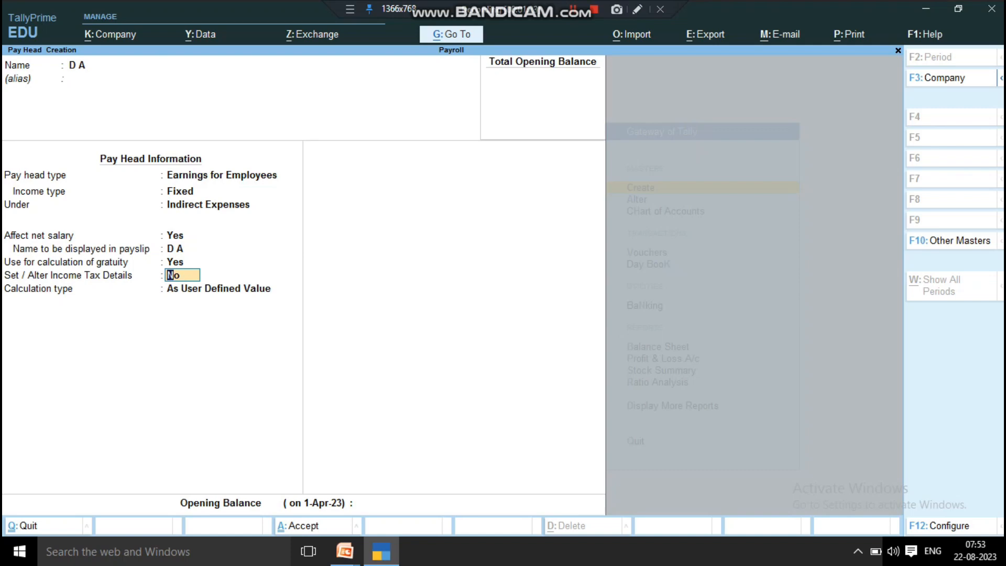
{"action": "type", "text": "y"}
{"action": "key", "text": "Return"}
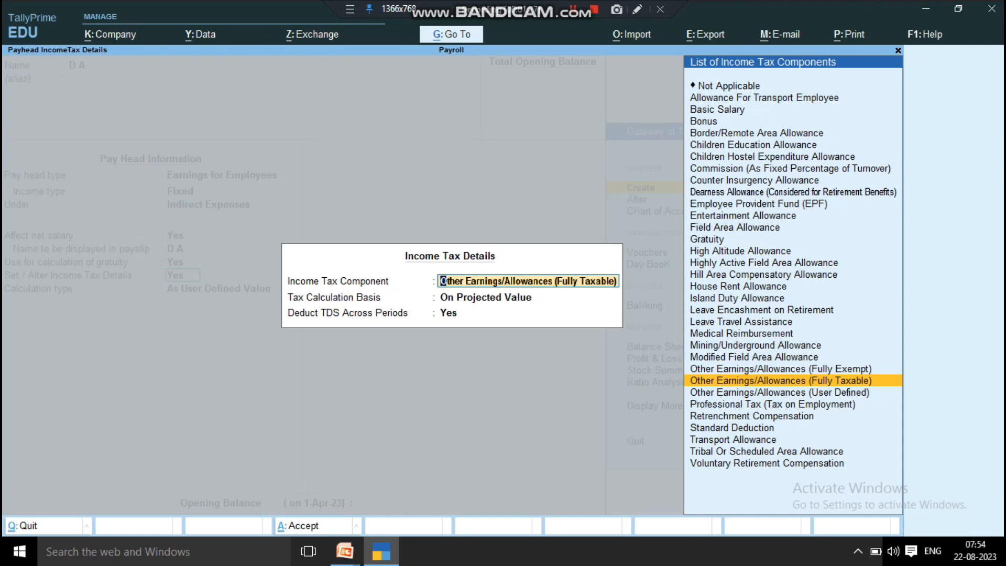
{"action": "type", "text": "D"}
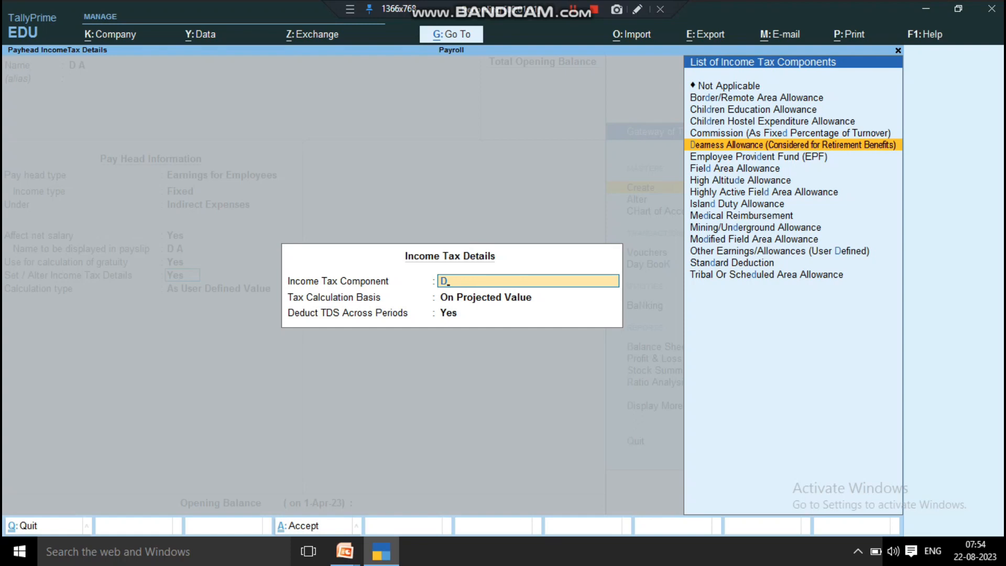
{"action": "key", "text": "Return"}
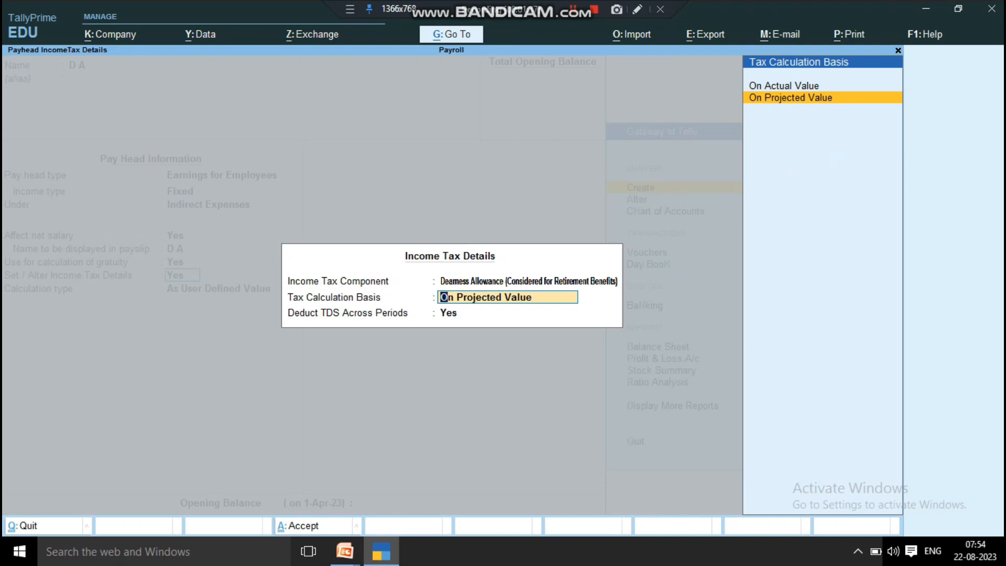
{"action": "key", "text": "Up"}
{"action": "key", "text": "Down"}
{"action": "key", "text": "Return"}
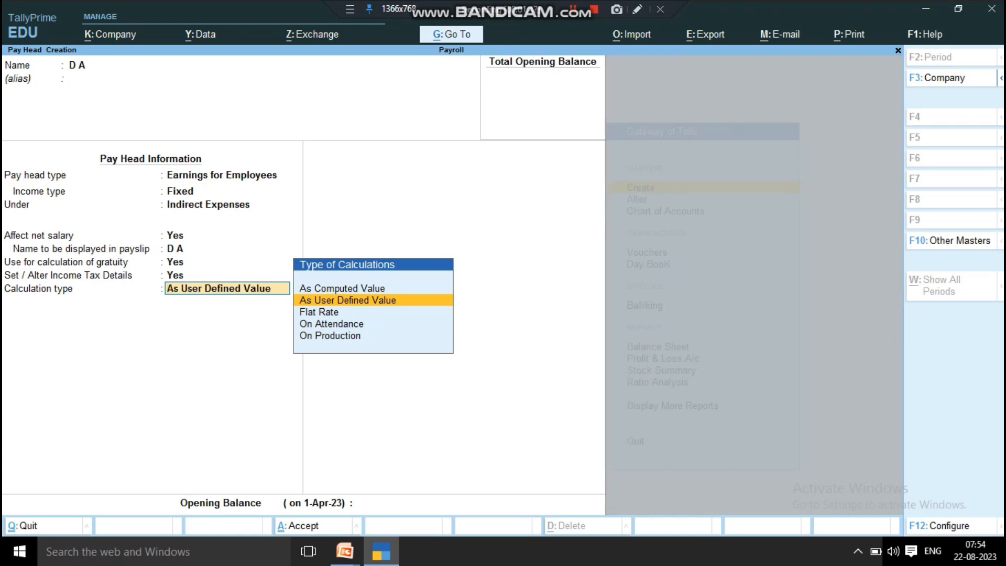
- Set the D A calculation type to As Computed Value and the rounding method to Normal Rounding with a limit of 1
{"action": "key", "text": "Up"}
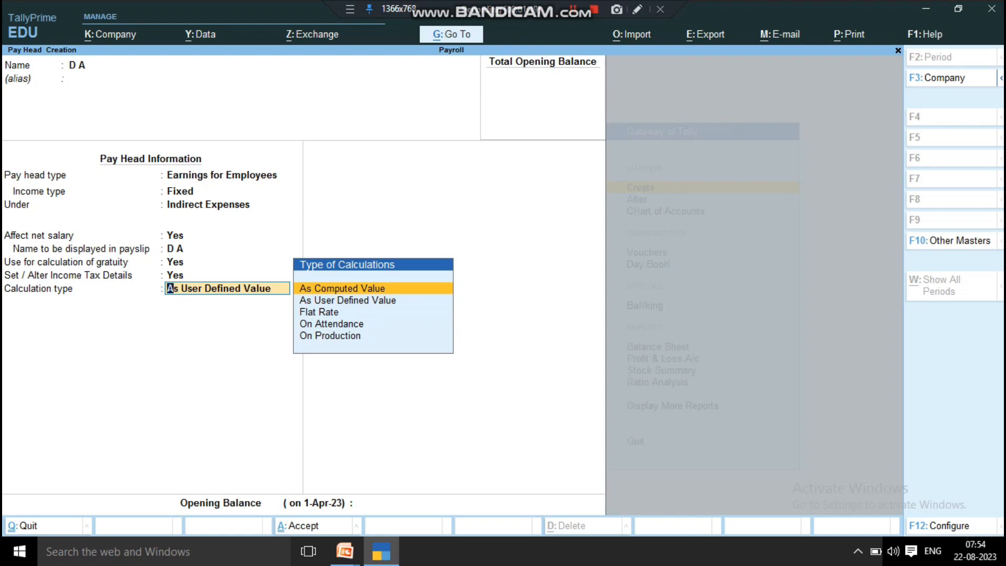
{"action": "key", "text": "Return"}
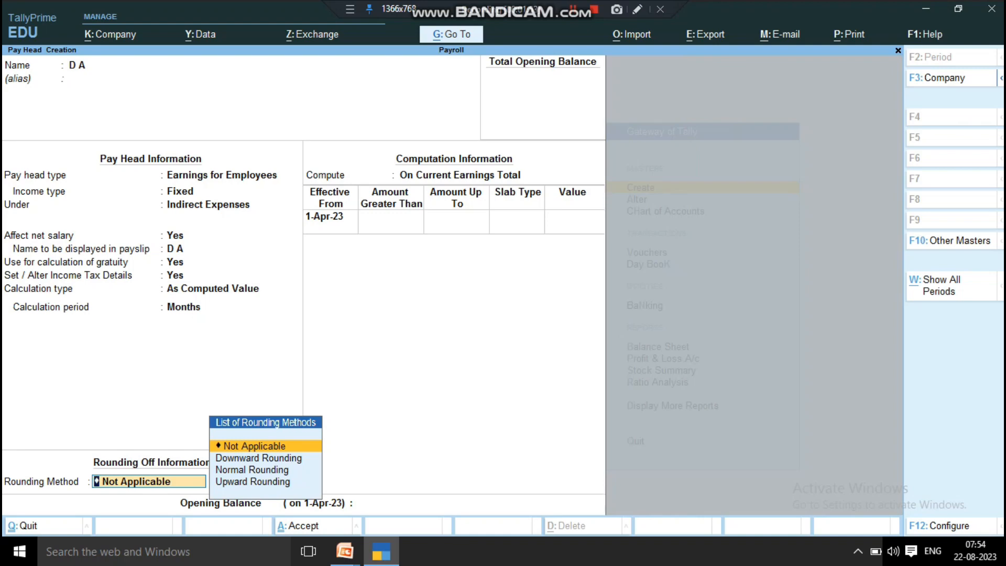
{"action": "key", "text": "BackSpace"}
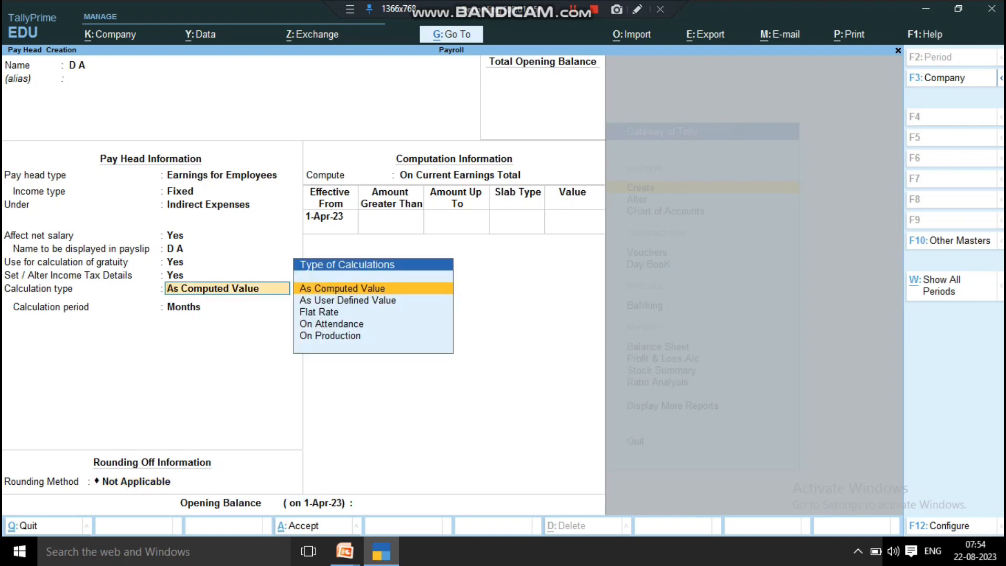
{"action": "key", "text": "Return"}
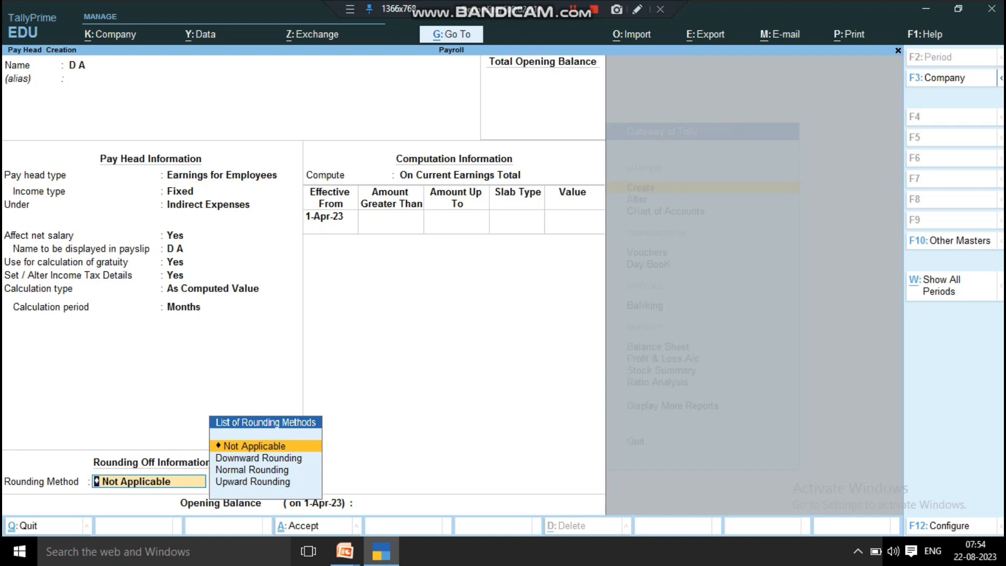
{"action": "key", "text": "Down"}
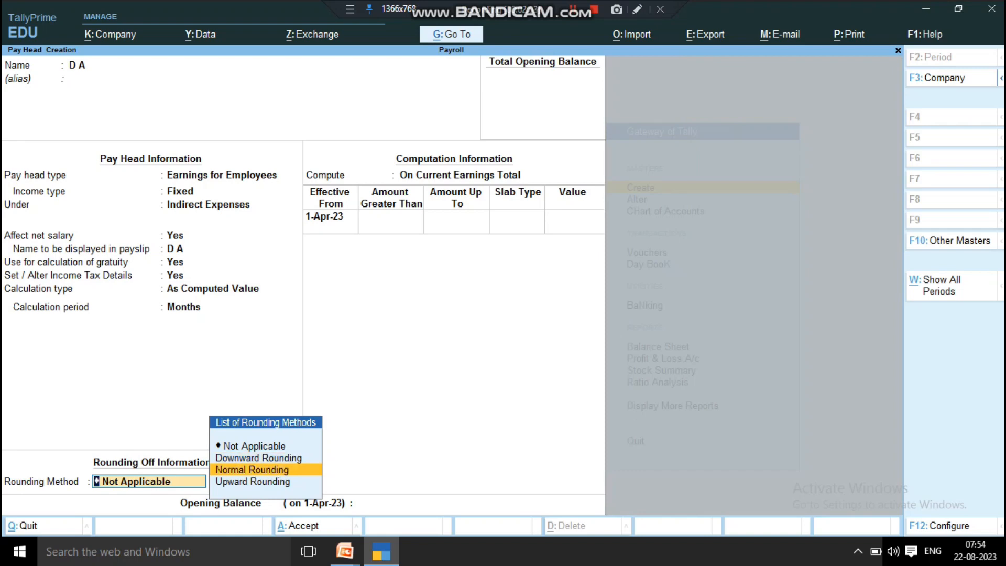
{"action": "key", "text": "Return"}
{"action": "type", "text": "1"}
{"action": "key", "text": "Return"}
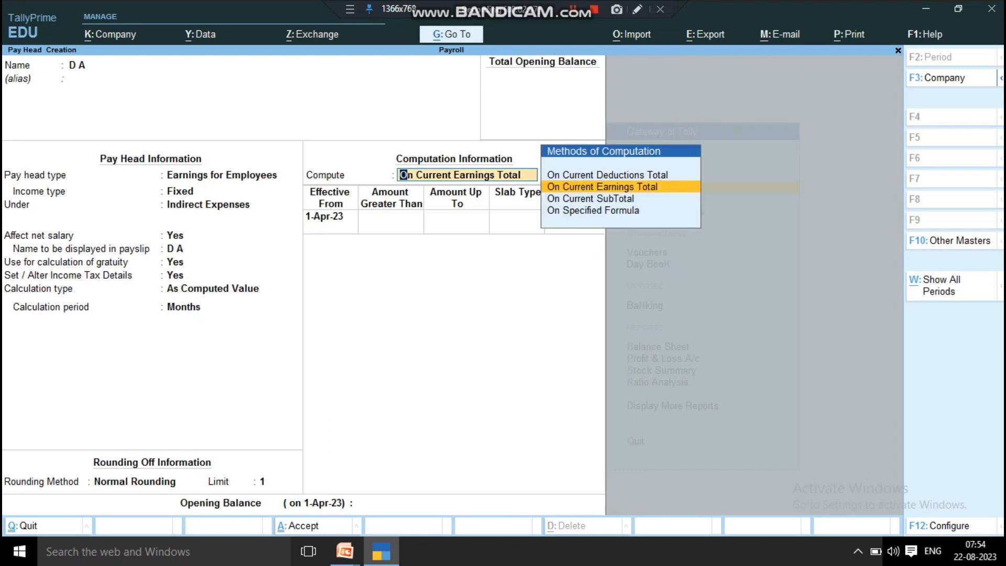
- Choose On Specified Formula as the method of computation for the D A pay head
{"action": "key", "text": "Up"}
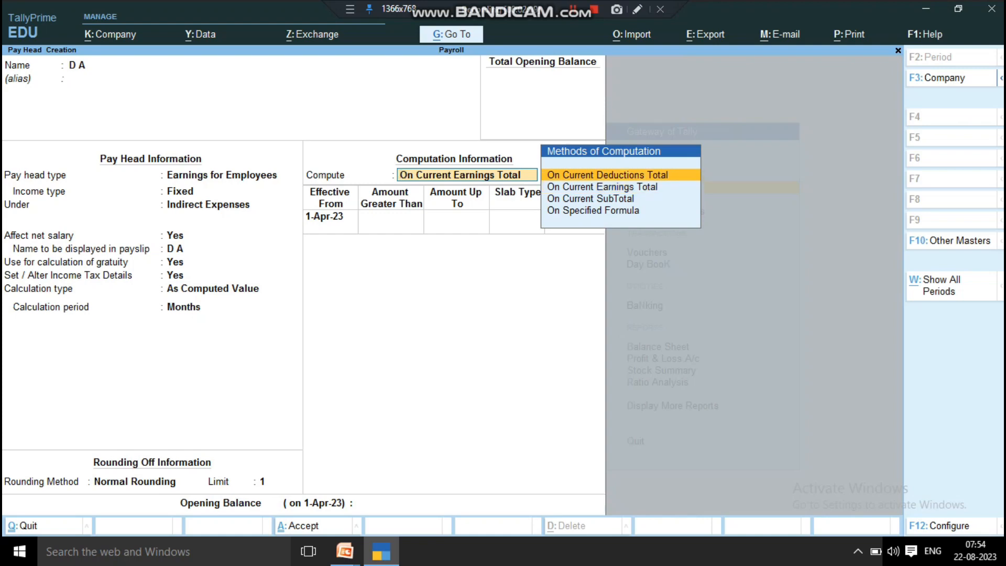
{"action": "key", "text": "Down"}
{"action": "key", "text": "Down"}
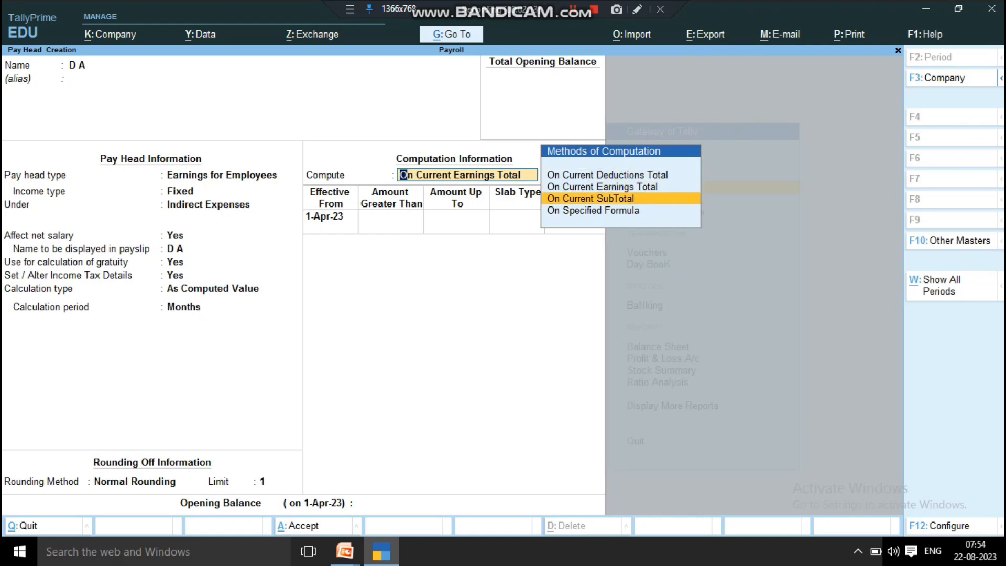
{"action": "key", "text": "Down"}
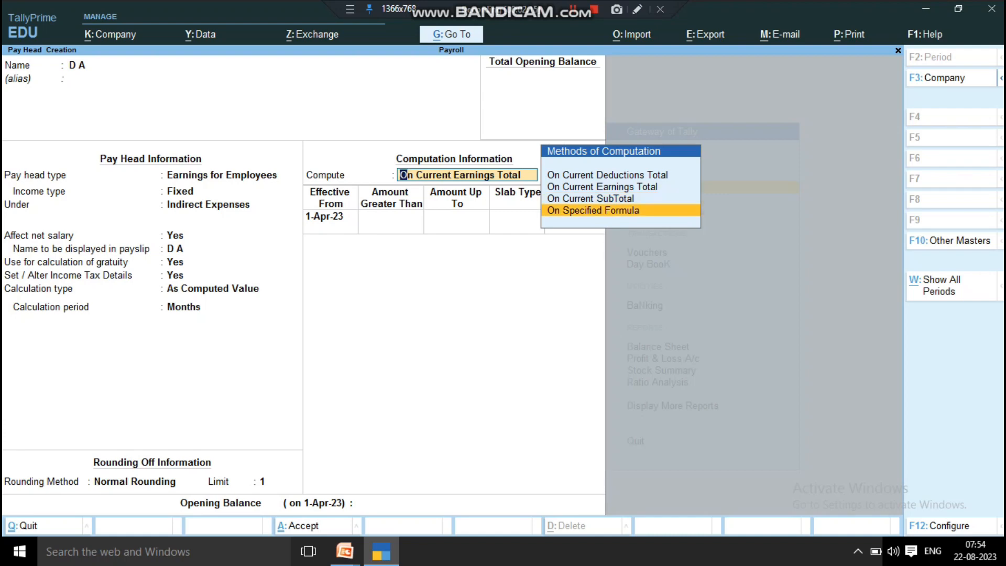
{"action": "key", "text": "Up"}
{"action": "key", "text": "Up"}
{"action": "key", "text": "Up"}
{"action": "key", "text": "Down"}
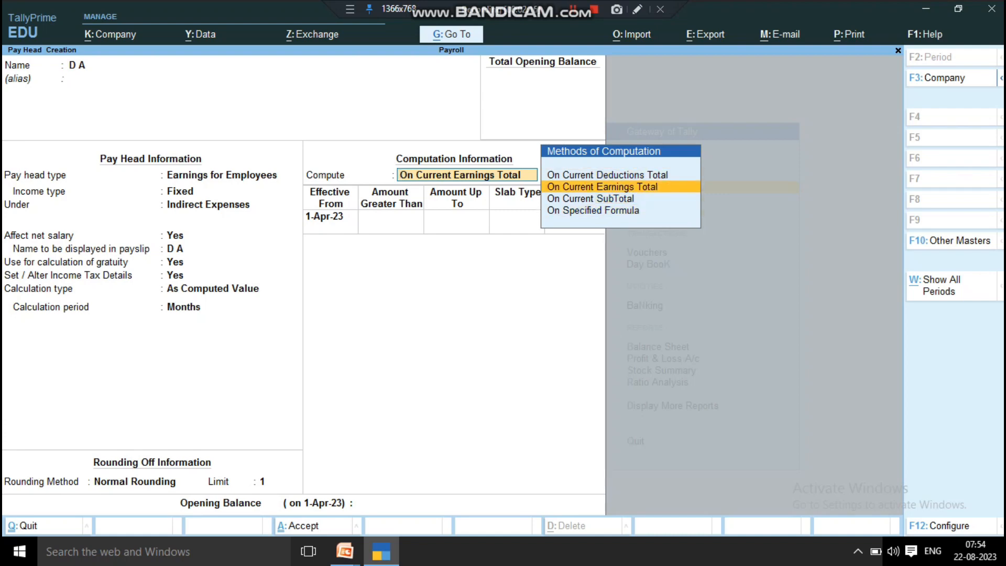
{"action": "key", "text": "Down"}
{"action": "key", "text": "Down"}
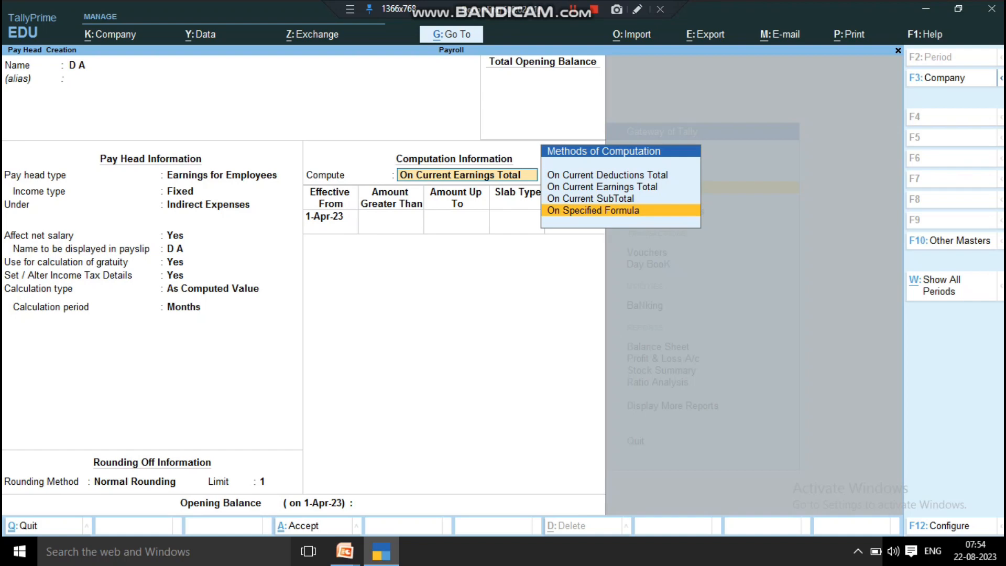
{"action": "key", "text": "Return"}
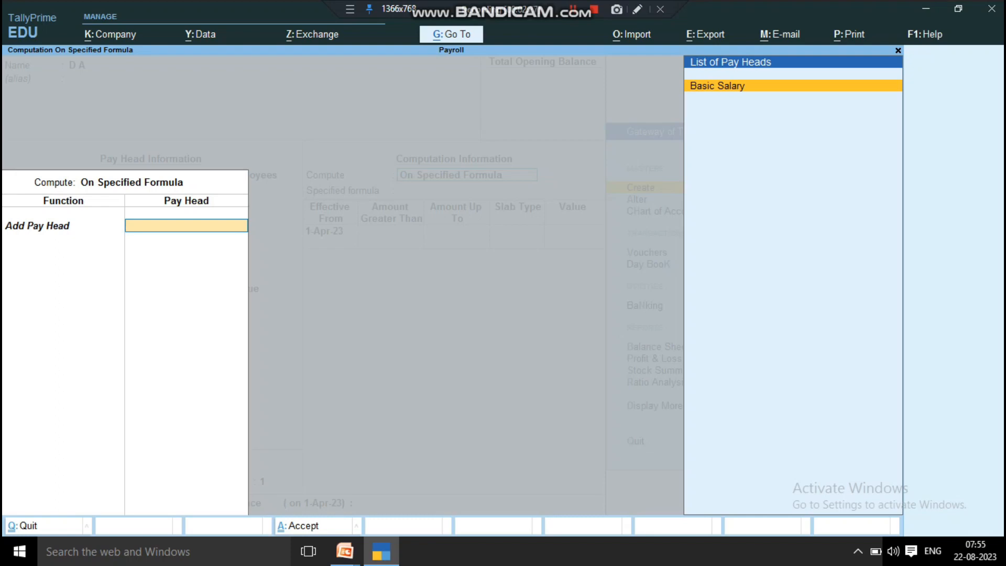
- Build the computation formula by adding the Basic Salary pay head twice, giving Basic Salary + Basic Salary
{"action": "key", "text": "Return"}
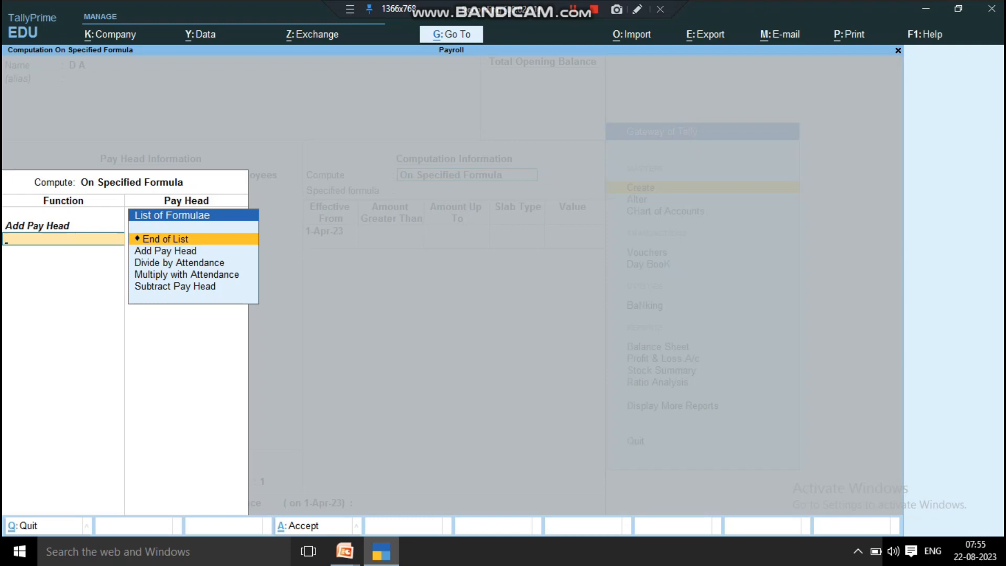
{"action": "key", "text": "Down"}
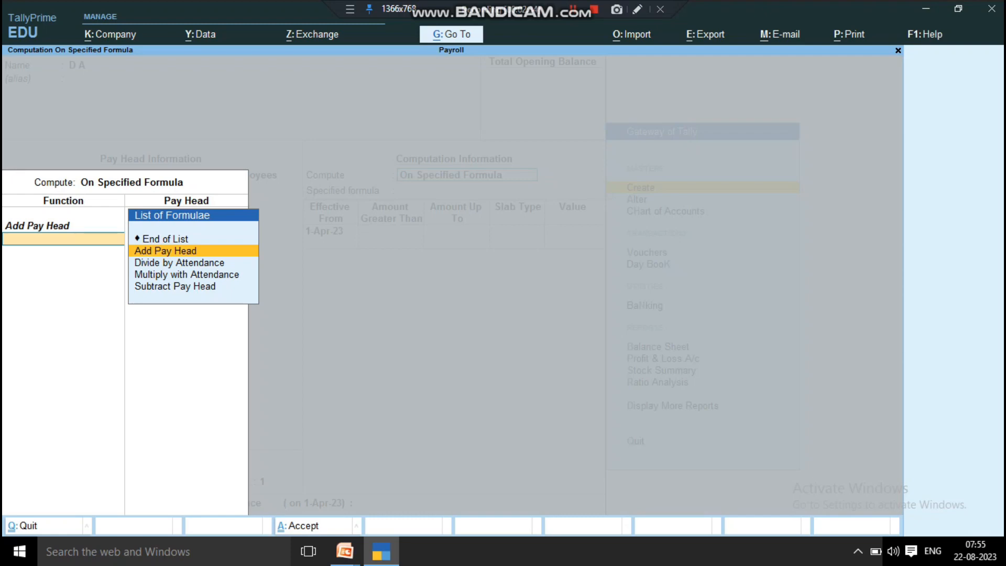
{"action": "key", "text": "Down"}
{"action": "key", "text": "Down"}
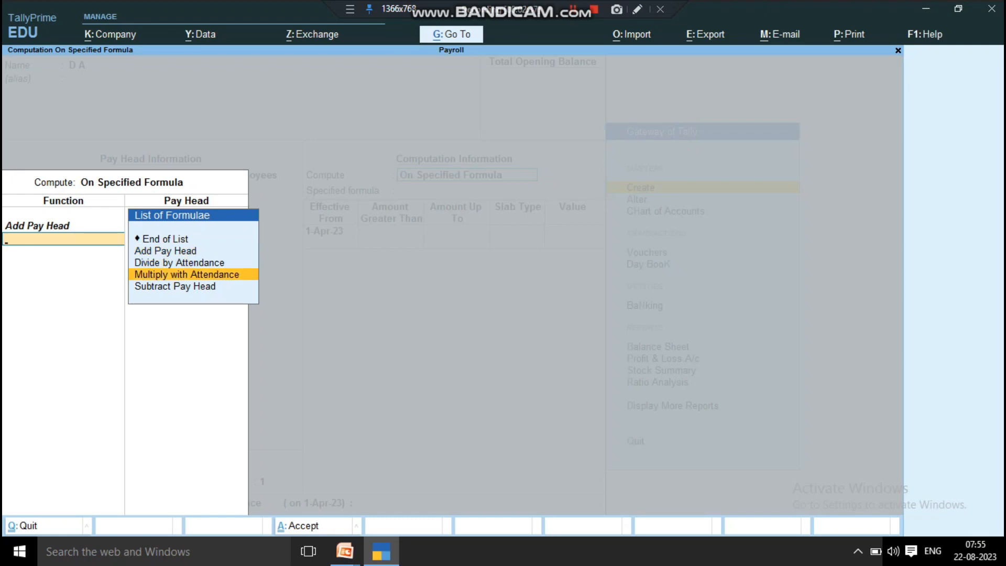
{"action": "key", "text": "Down"}
{"action": "key", "text": "Up"}
{"action": "key", "text": "Up"}
{"action": "key", "text": "Up"}
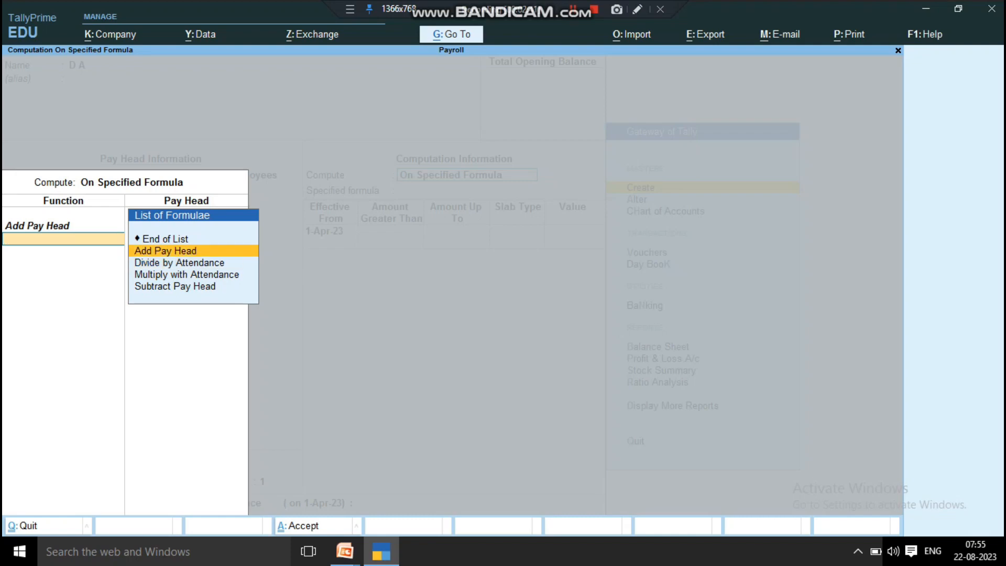
{"action": "key", "text": "Return"}
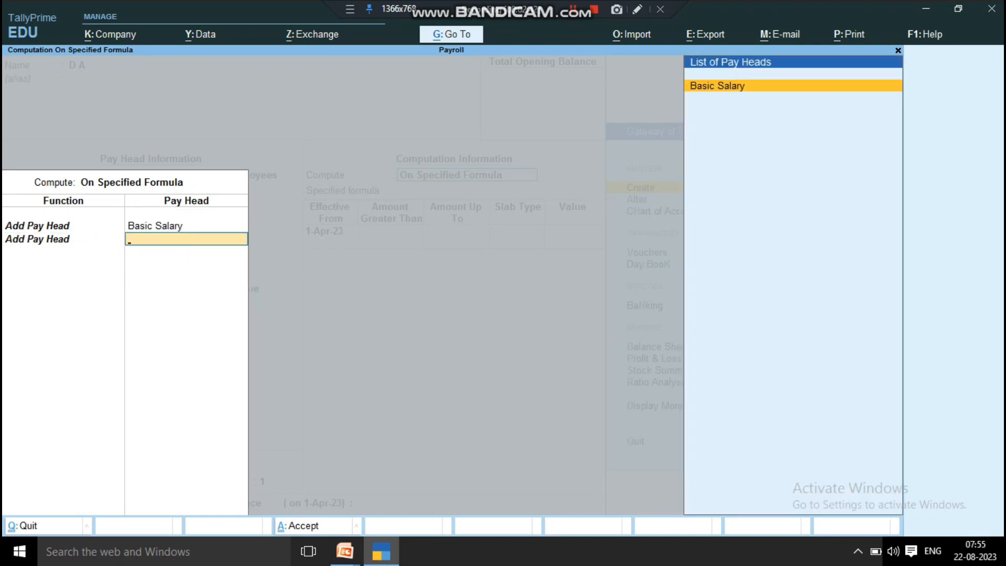
{"action": "key", "text": "Return"}
{"action": "key", "text": "Return"}
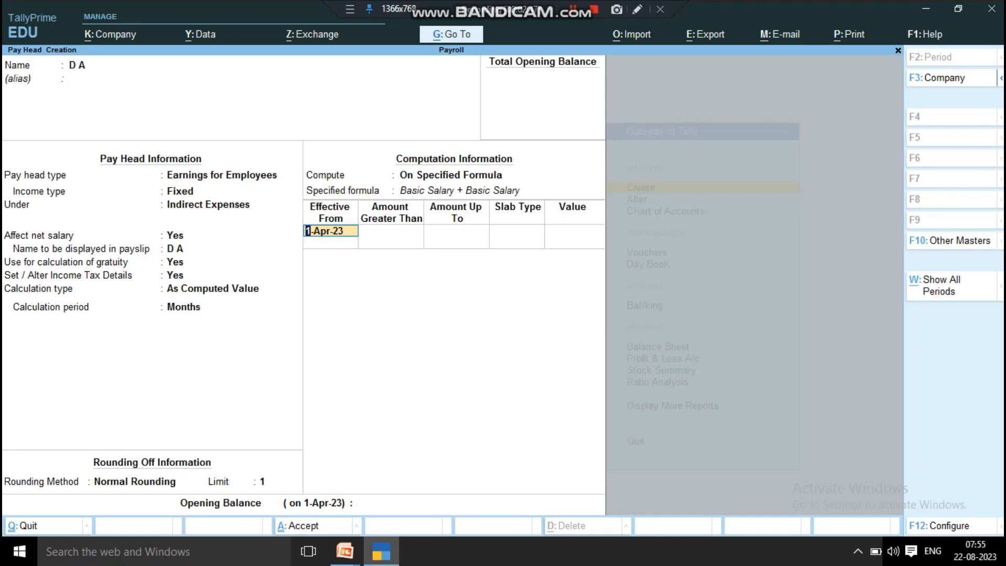
- Define a Percentage slab of 10 % effective from 1-Apr-23, without amount limits
{"action": "key", "text": "Return"}
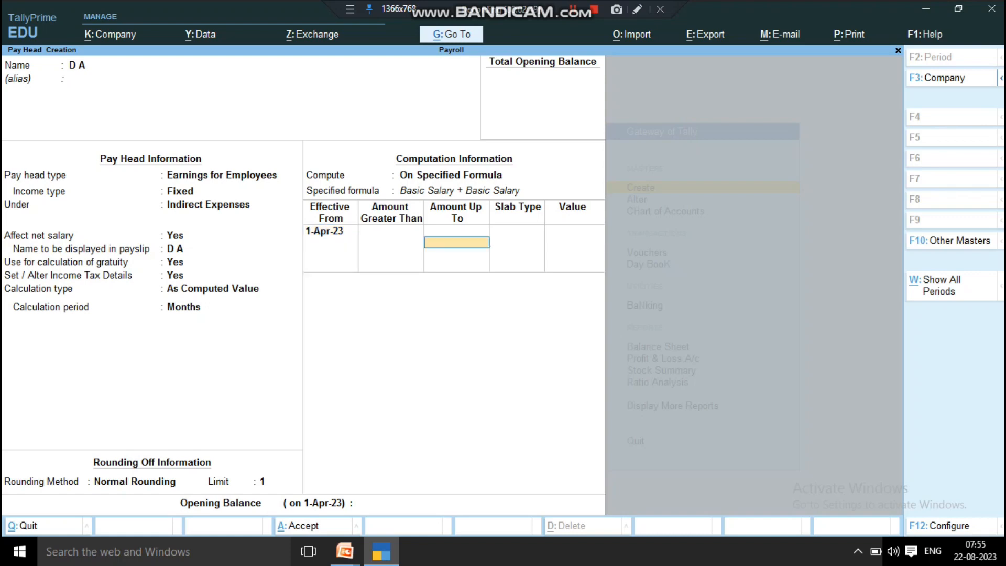
{"action": "key", "text": "Return"}
{"action": "key", "text": "Down"}
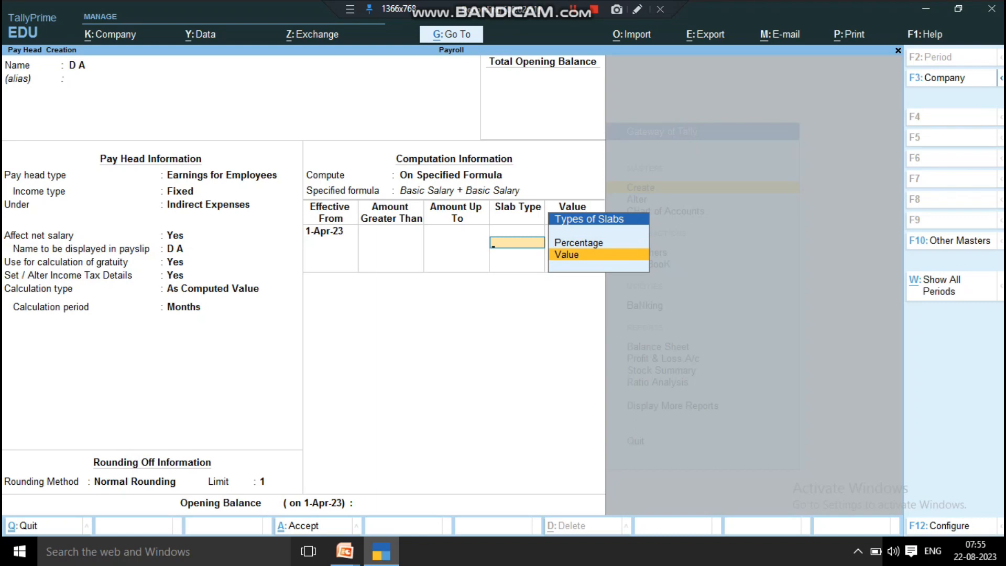
{"action": "key", "text": "Up"}
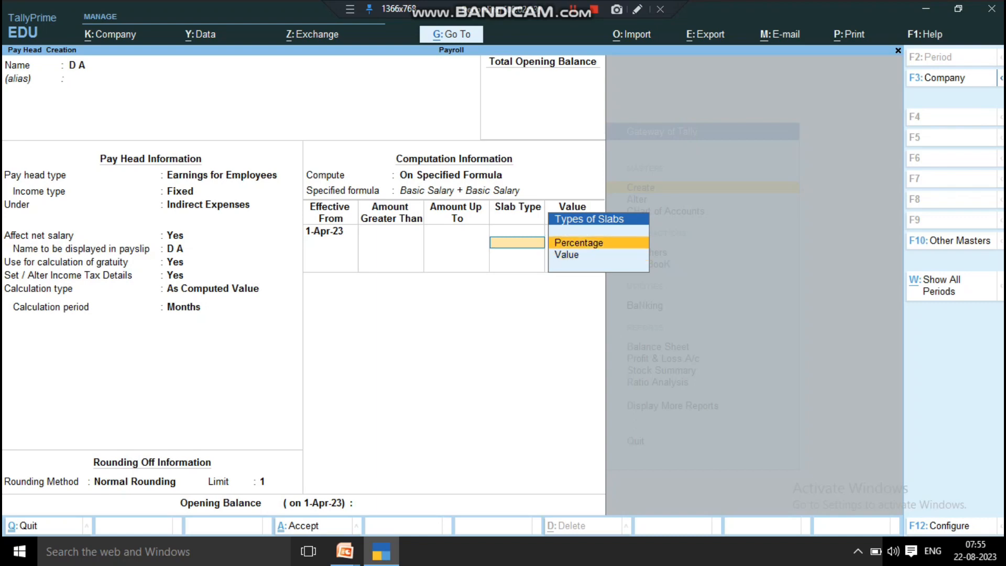
{"action": "key", "text": "Down"}
{"action": "key", "text": "Up"}
{"action": "key", "text": "Return"}
{"action": "type", "text": "10"}
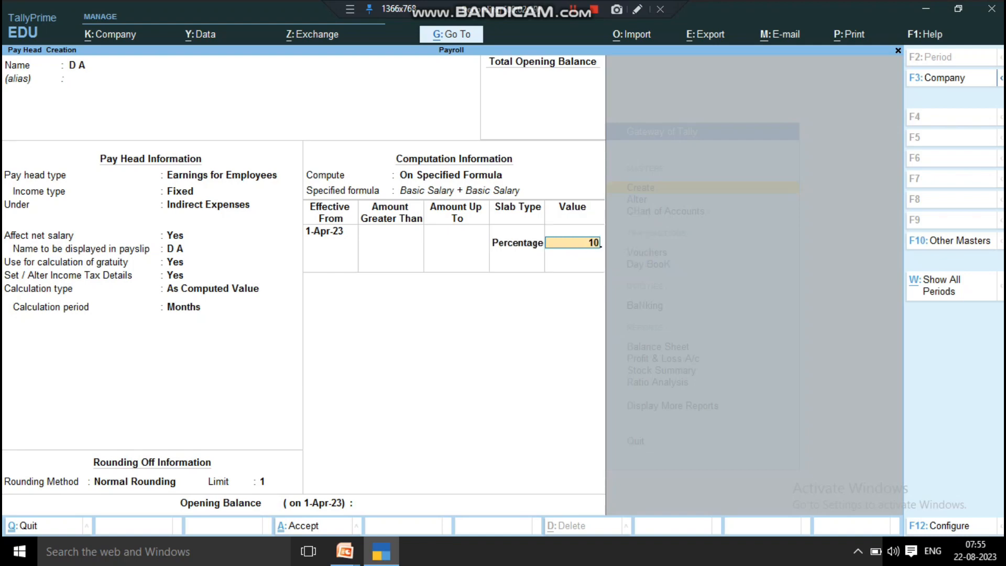
{"action": "key", "text": "Return"}
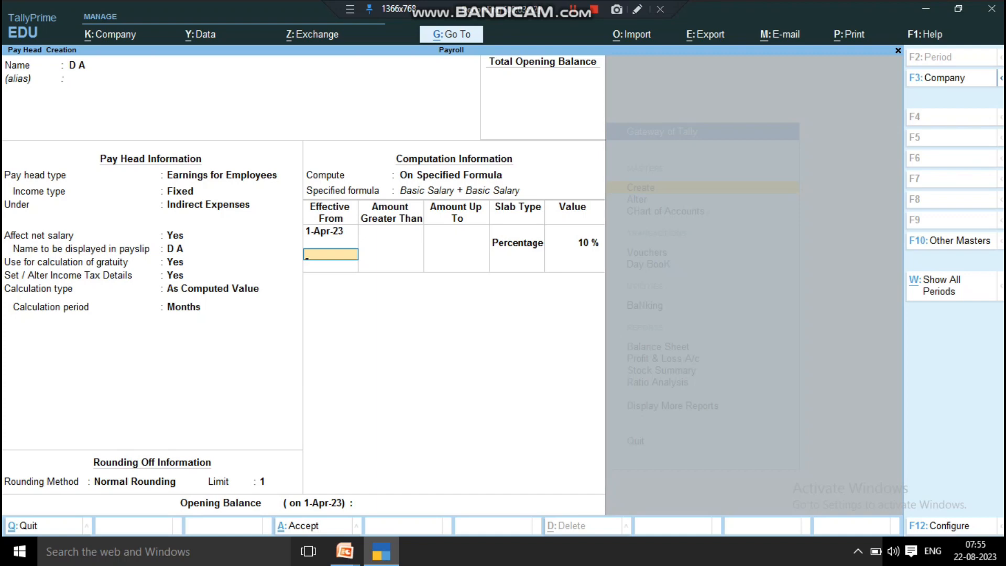
- Save the D A pay head and leave pay head creation, returning to the Gateway of Tally
{"action": "key", "text": "Return"}
{"action": "key", "text": "Return"}
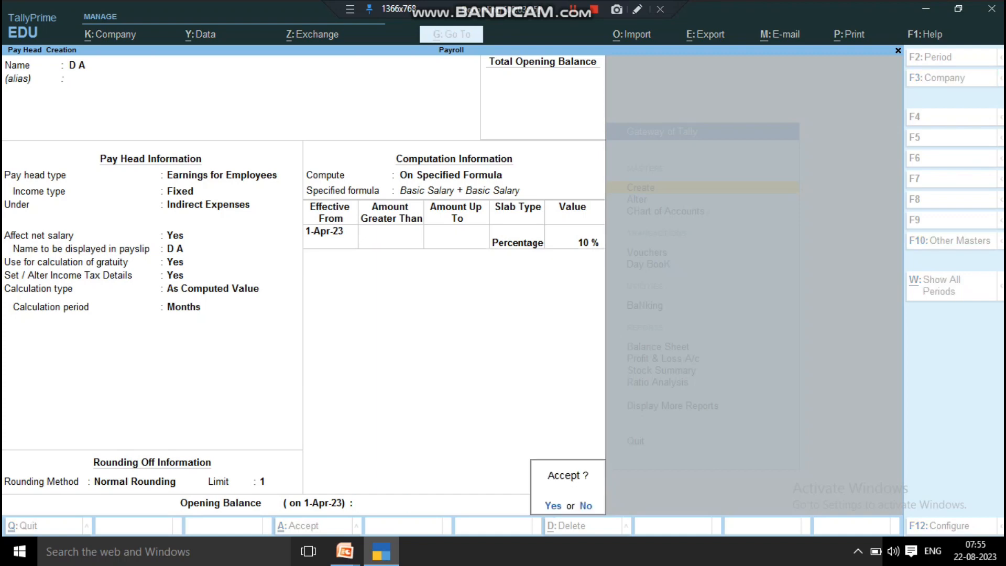
{"action": "key", "text": "Return"}
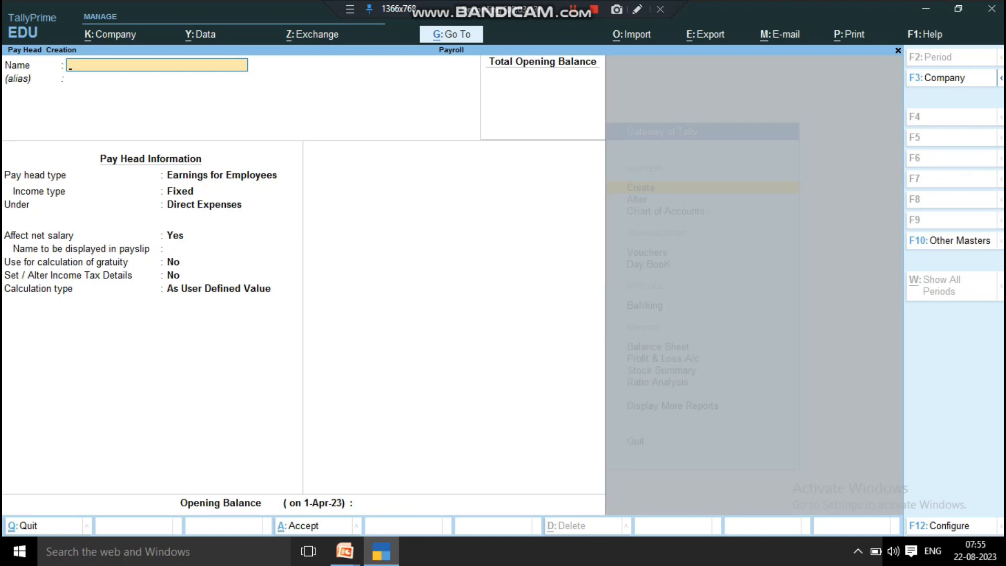
{"action": "key", "text": "Escape"}
{"action": "key", "text": "Return"}
{"action": "key", "text": "Escape"}
{"action": "key", "text": "Escape"}
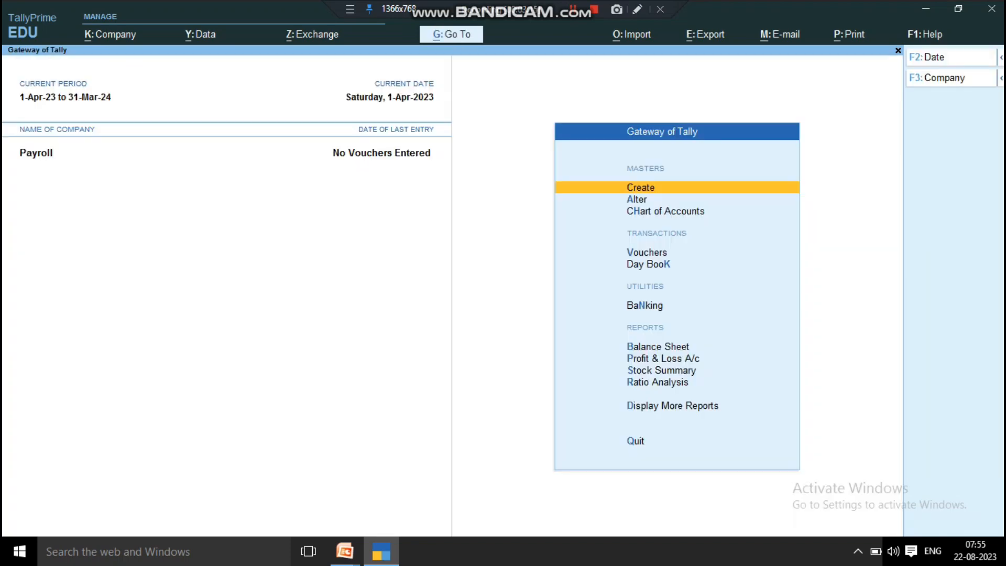
- Open the list of existing pay heads for alteration from the payroll masters
{"action": "key", "text": "Down"}
{"action": "key", "text": "Return"}
{"action": "key", "text": "Down"}
{"action": "key", "text": "Down"}
{"action": "key", "text": "Down"}
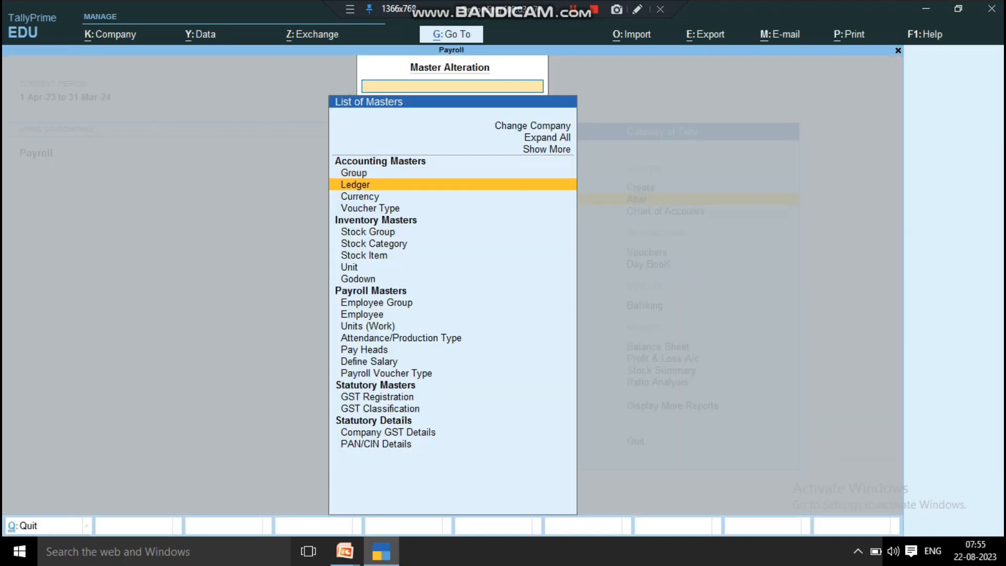
{"action": "key", "text": "Down"}
{"action": "key", "text": "Down"}
{"action": "key", "text": "Down"}
{"action": "key", "text": "Down"}
{"action": "key", "text": "Down"}
{"action": "key", "text": "Down"}
{"action": "key", "text": "Down"}
{"action": "key", "text": "Down"}
{"action": "key", "text": "Down"}
{"action": "key", "text": "Down"}
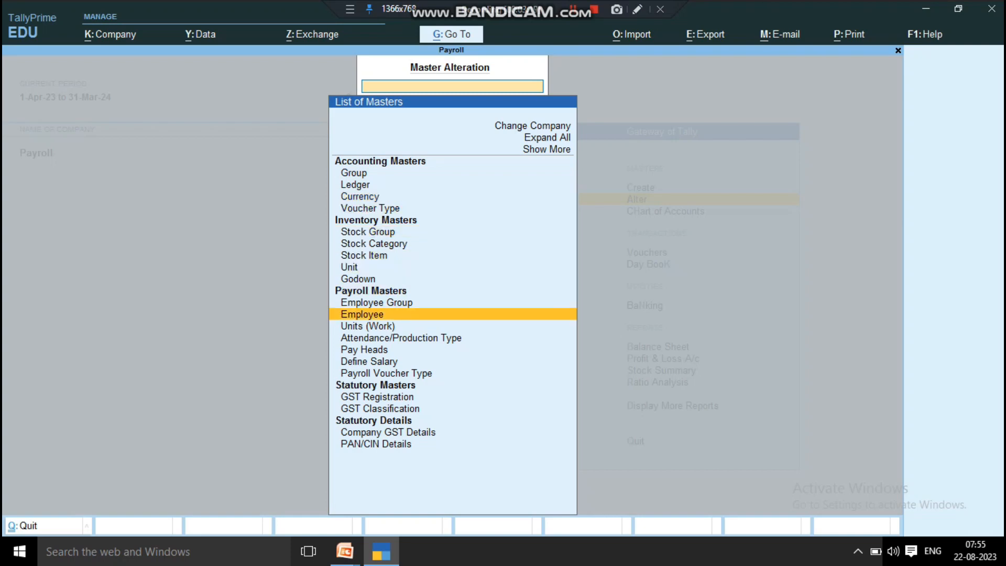
{"action": "key", "text": "Return"}
- Review the Basic Salary and D A pay heads without changing them, and return to the Gateway of Tally
{"action": "key", "text": "Down"}
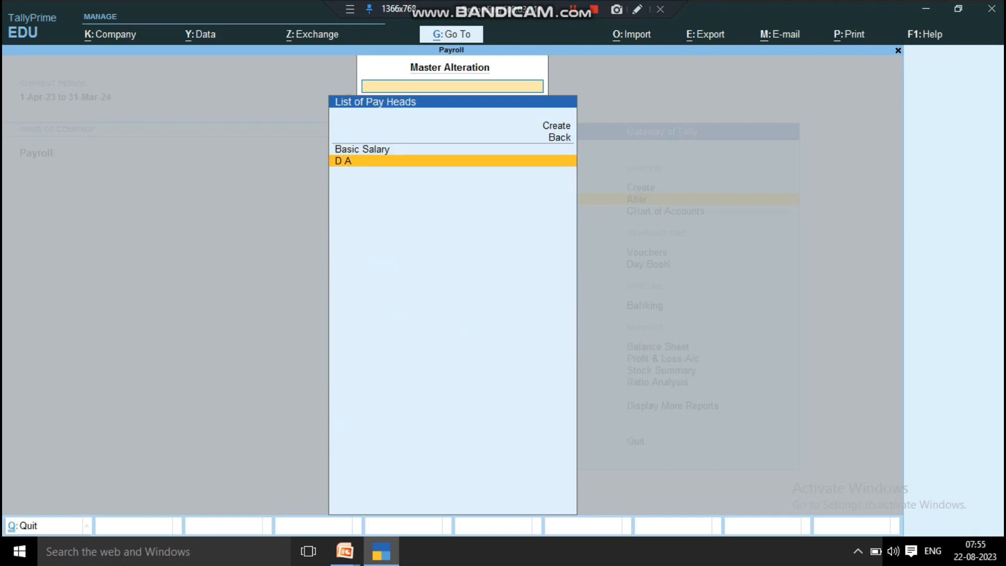
{"action": "key", "text": "Up"}
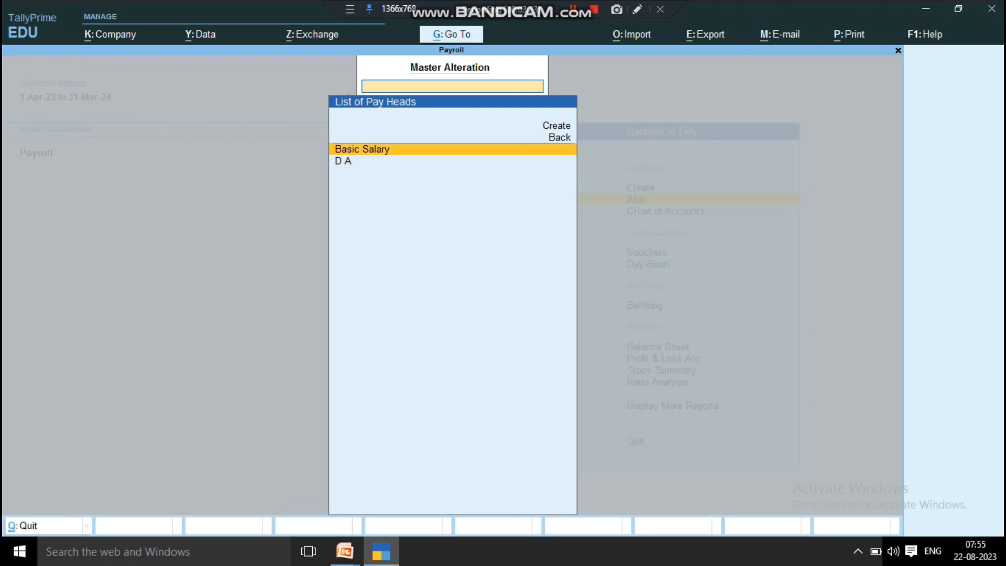
{"action": "key", "text": "Return"}
{"action": "key", "text": "Escape"}
{"action": "key", "text": "Down"}
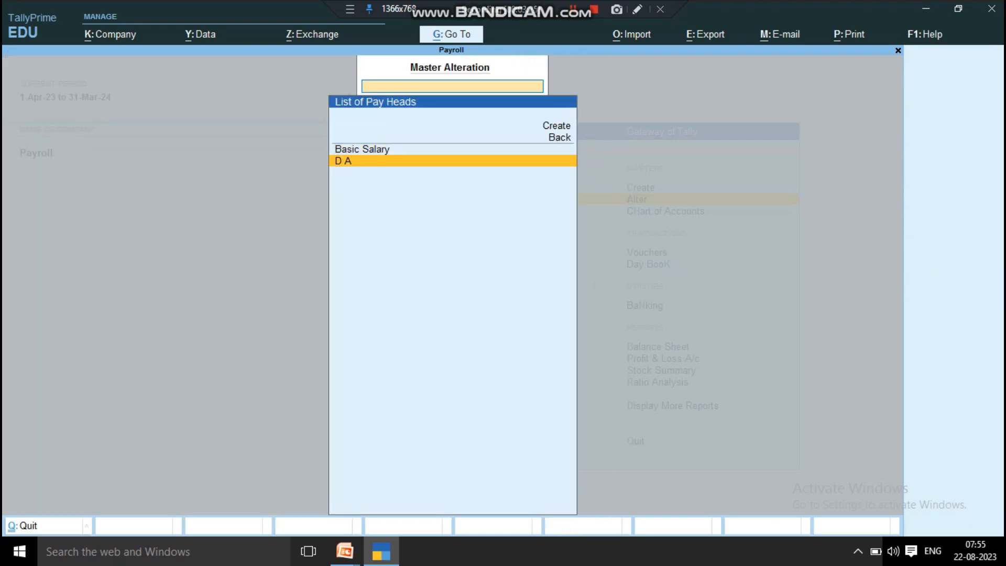
{"action": "key", "text": "Return"}
{"action": "key", "text": "Escape"}
{"action": "key", "text": "Escape"}
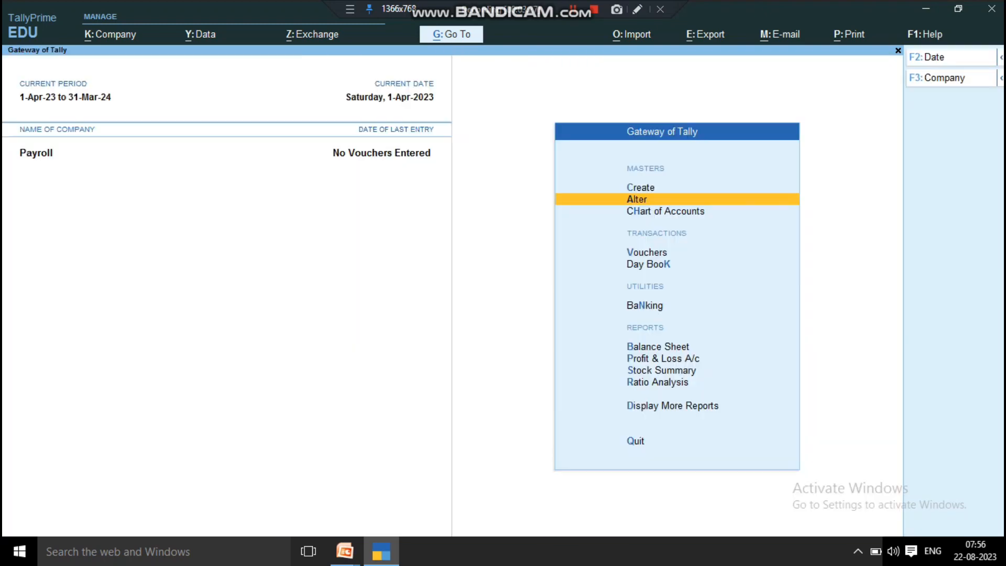
{"action": "key", "text": "Up"}
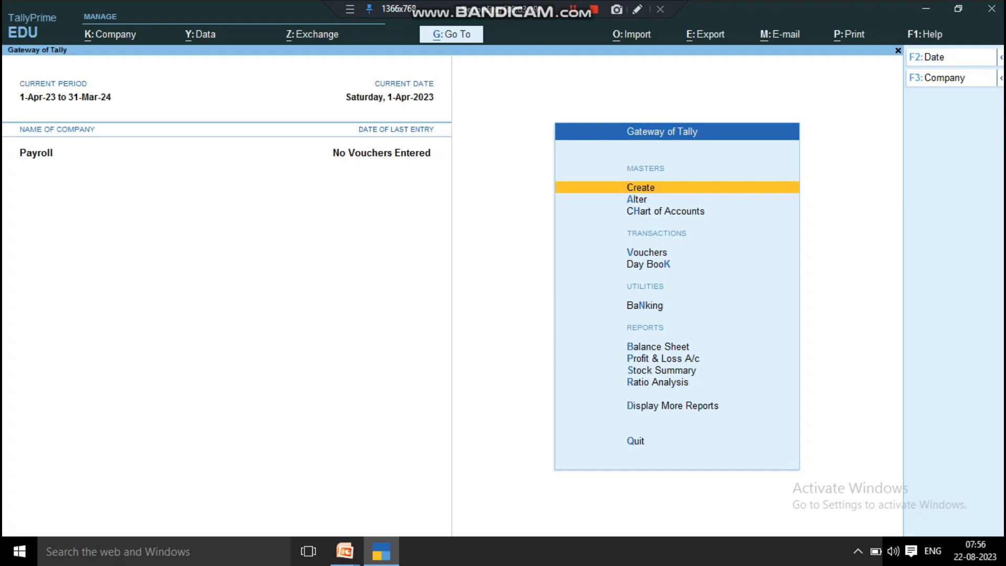